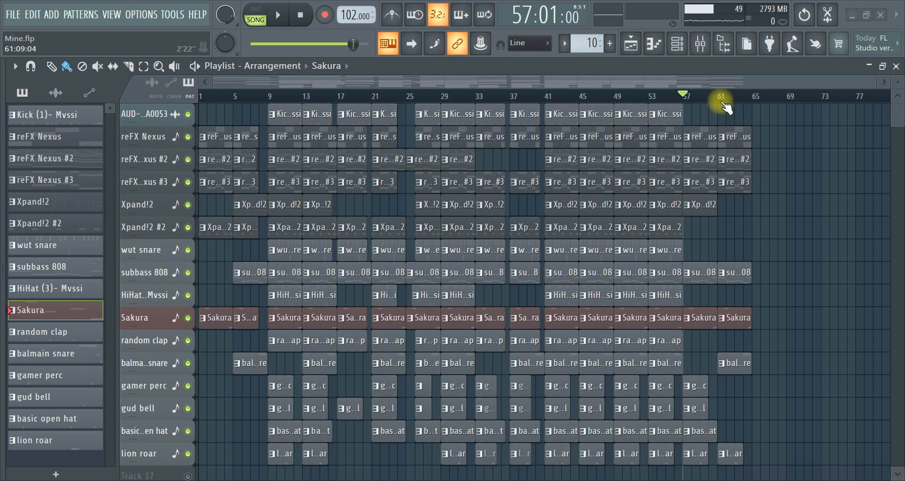
- Look through the full list of channels in the Channel rack, and close the rack
click(677, 44)
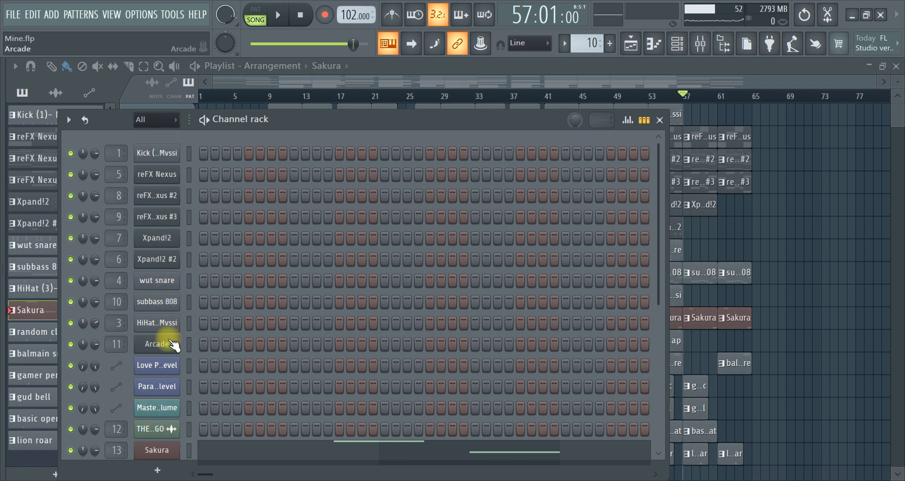
scroll(165, 344, down, 3)
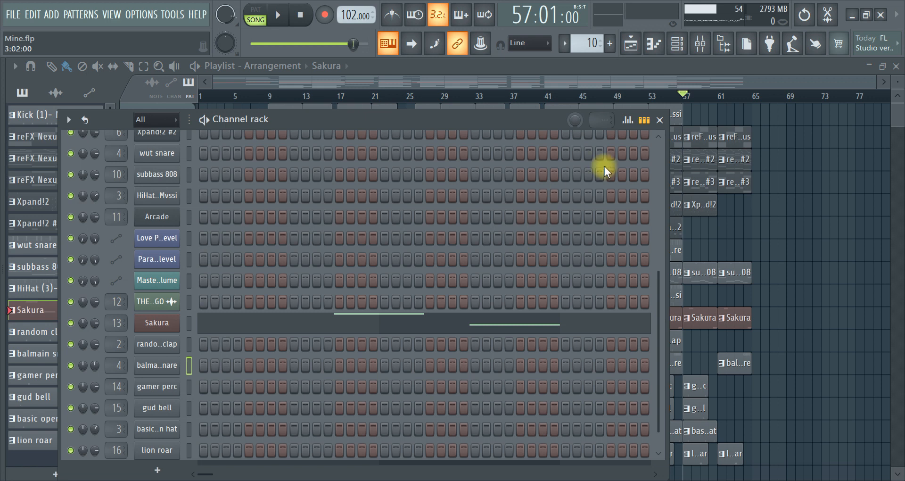
scroll(604, 166, up, 3)
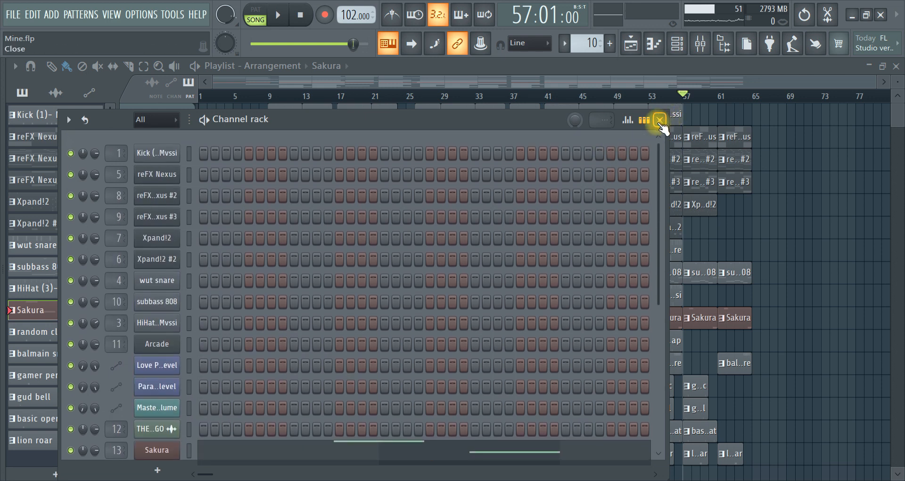
click(660, 120)
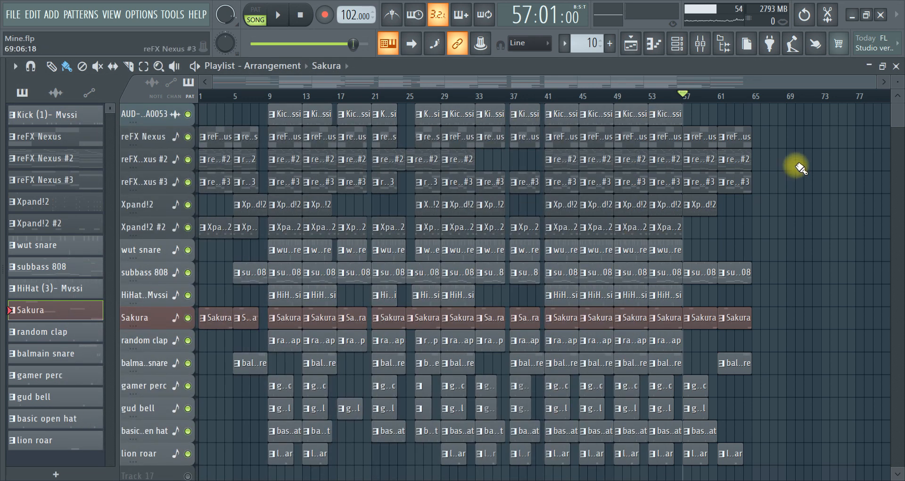
- Shrink the playlist track height, select all clips in the arrangement and play the song from bar 1
click(894, 82)
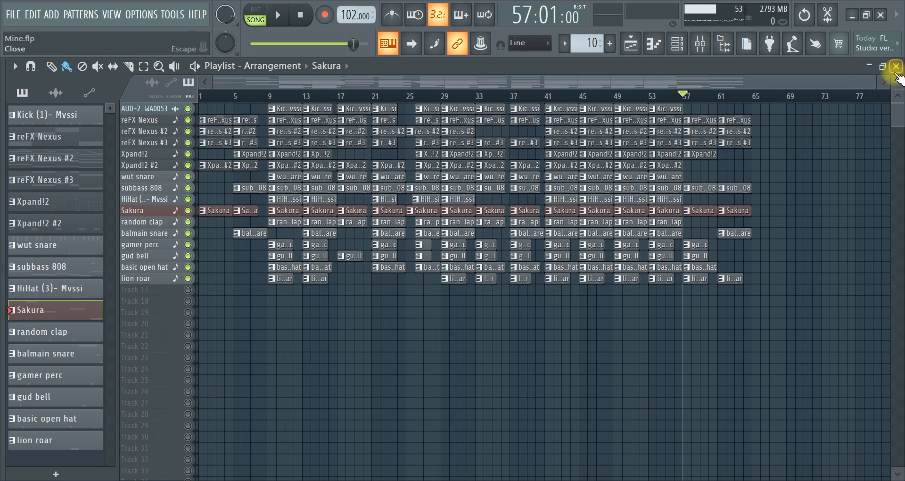
click(242, 96)
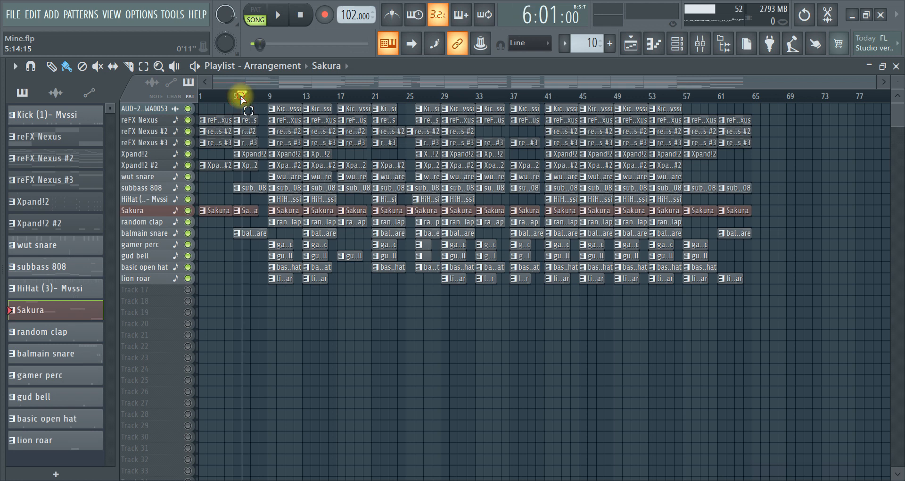
key(ctrl+a)
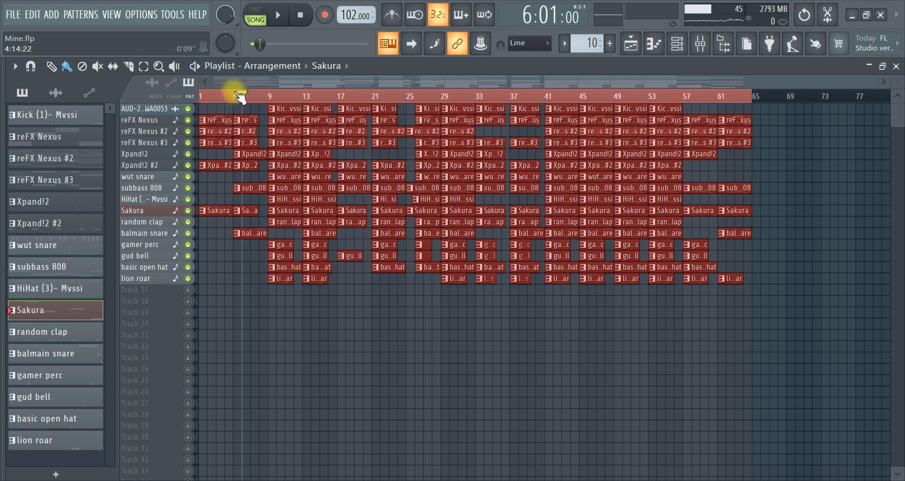
drag(242, 95, 156, 93)
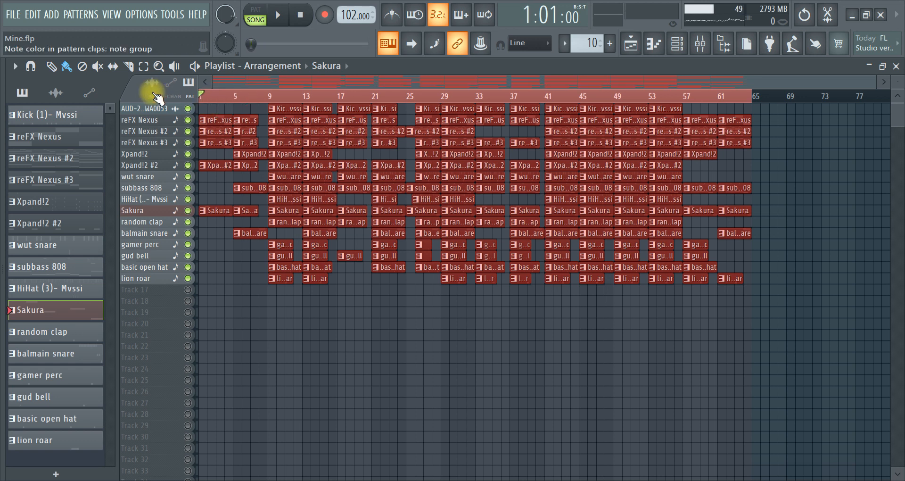
key(space)
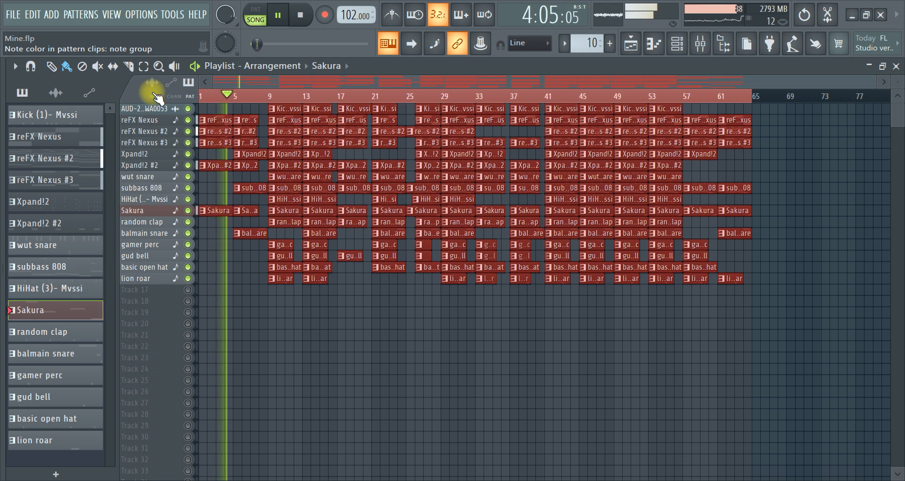
- Show the mixer in place of the playlist during playback, with the inserts visible from the Kick onward
click(897, 66)
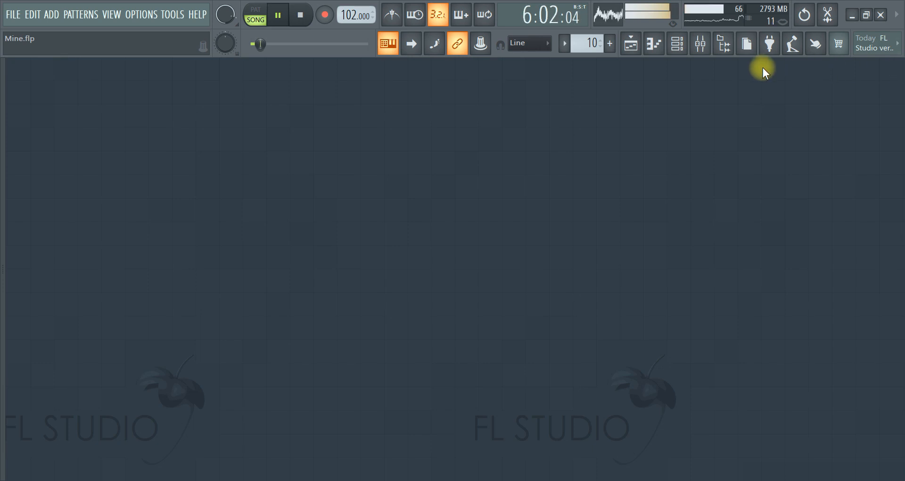
click(701, 47)
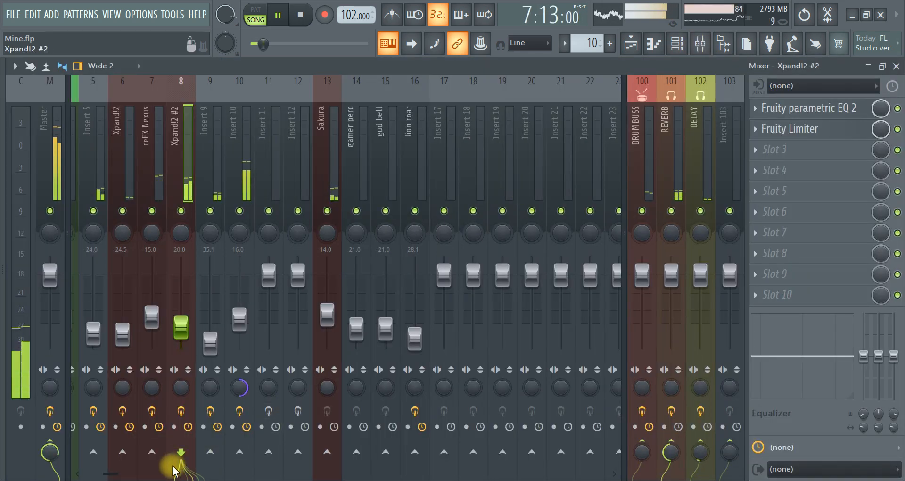
drag(115, 472, 69, 478)
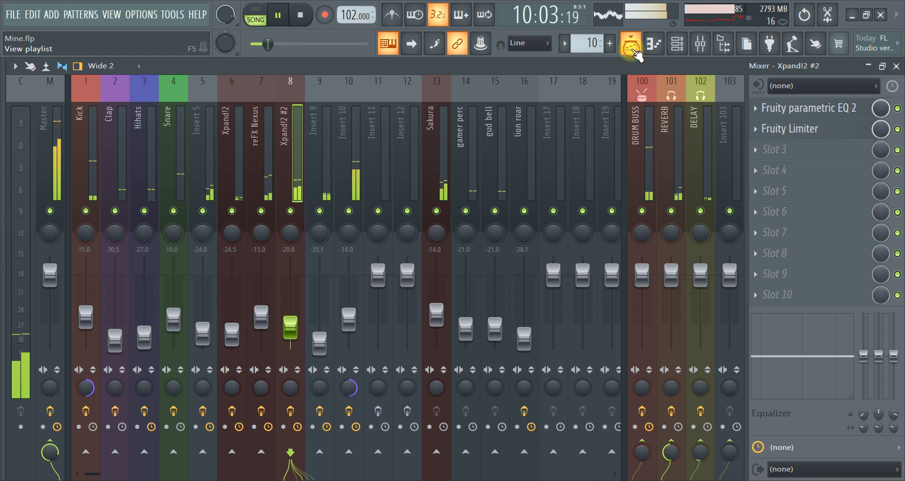
- Return from the mixer to the playlist and stop the song's playback
click(634, 49)
click(897, 66)
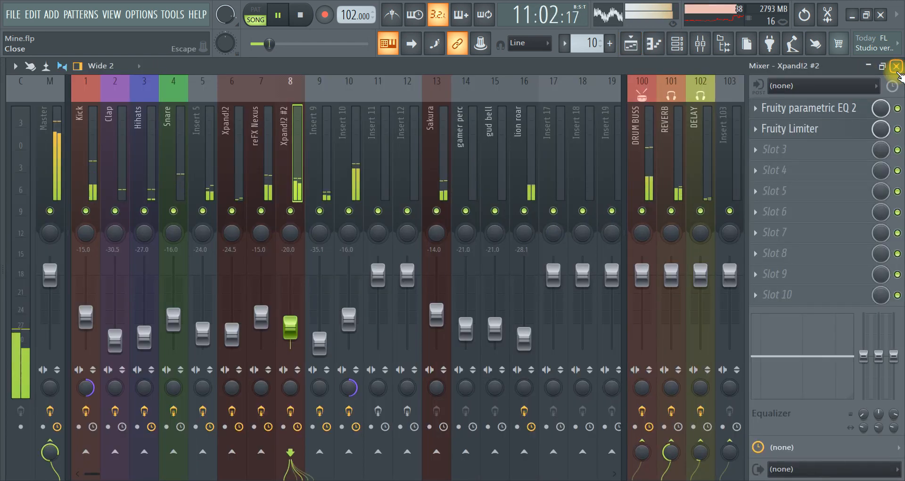
click(896, 67)
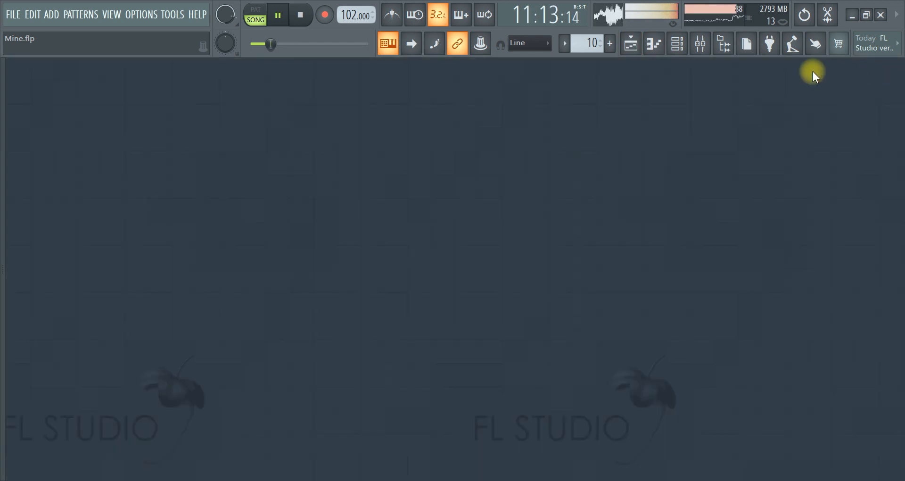
click(635, 44)
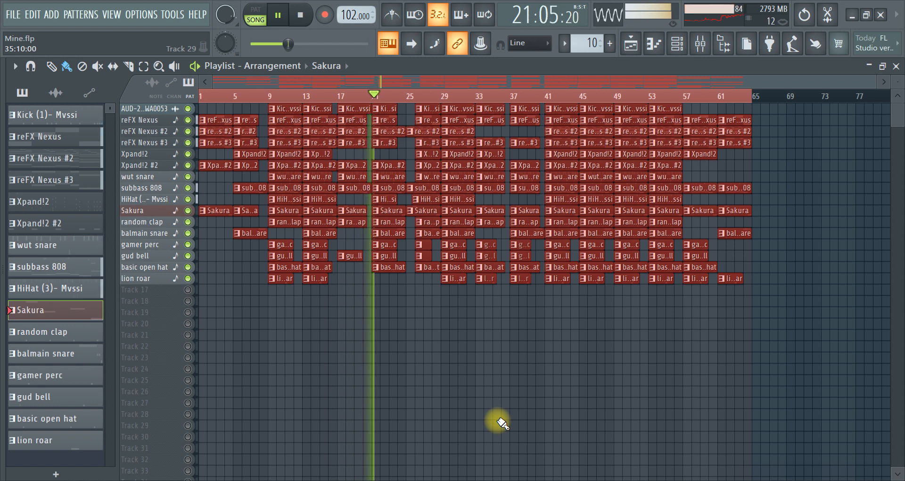
key(space)
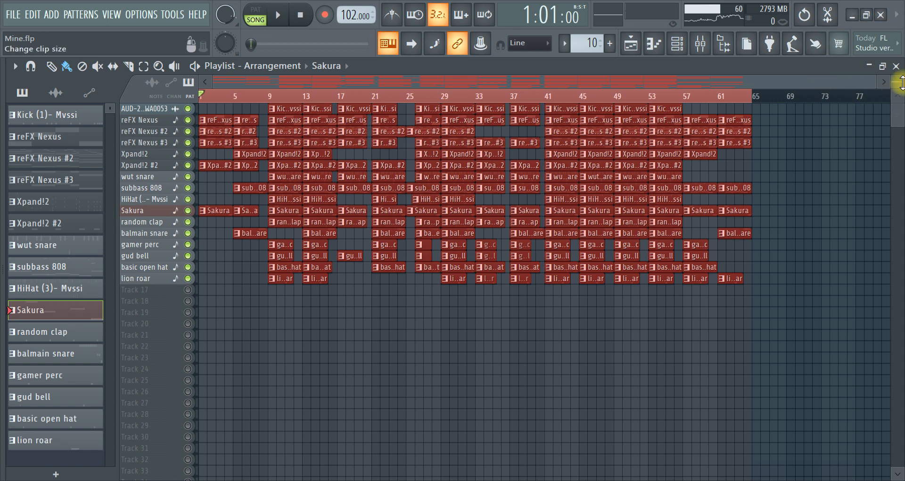
- Enlarge the playlist tracks, solo the reFX Nexus #2 track and listen to it from the start
drag(894, 84, 895, 94)
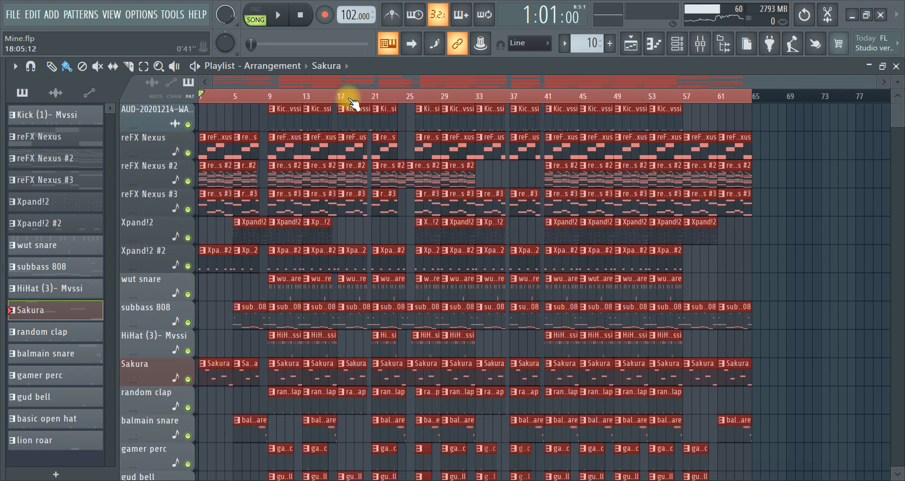
right_click(188, 181)
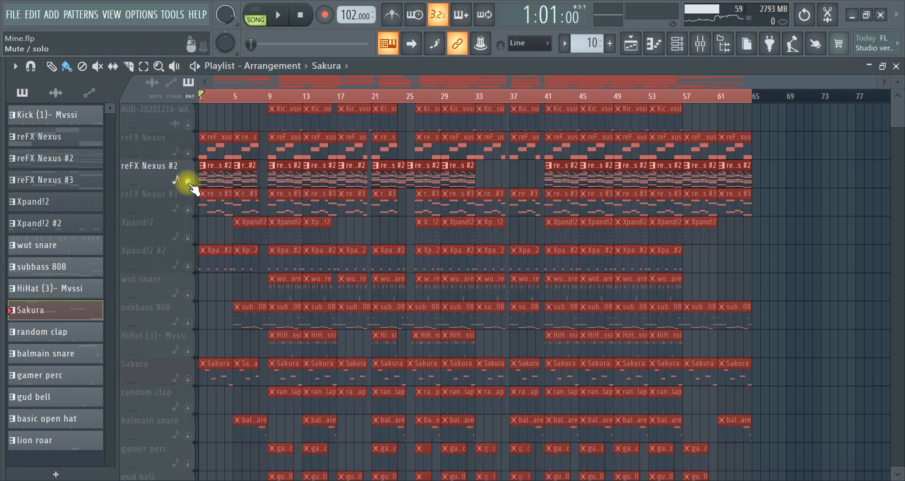
key(space)
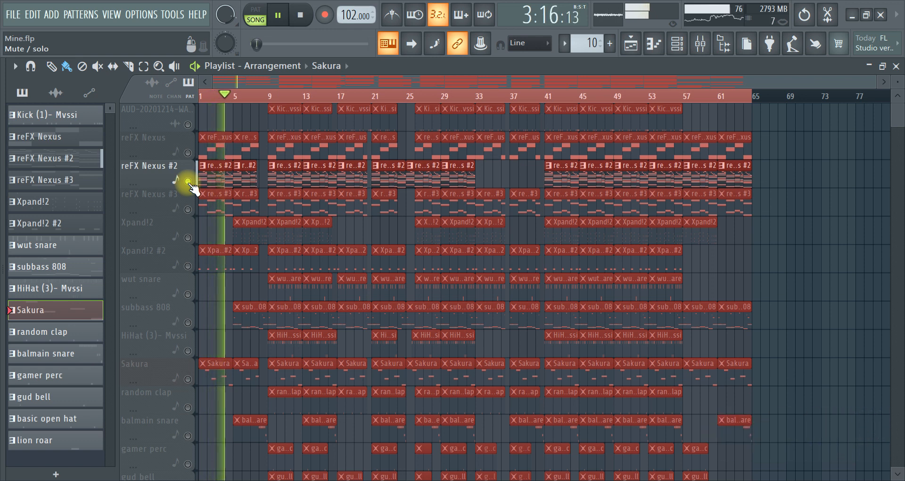
key(space)
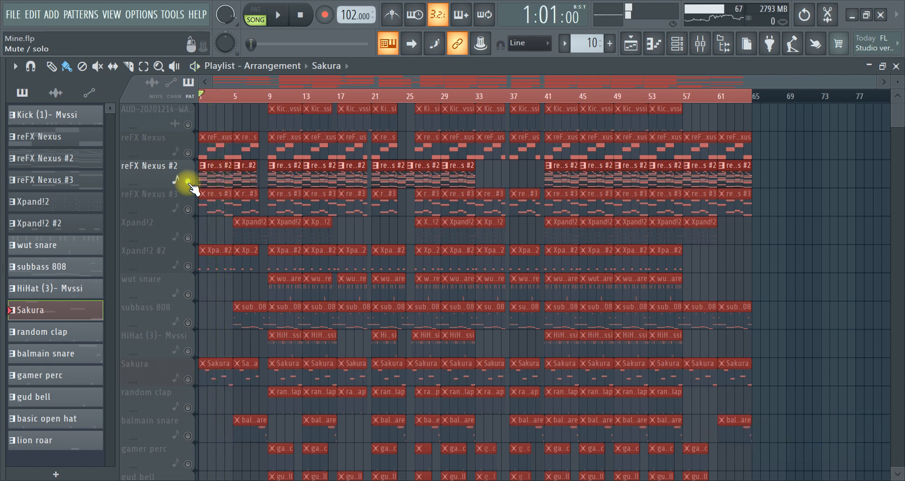
- Inspect the piano preset in the reFX Nexus #2 instrument, audition it briefly, and close the instrument and Channel rack
click(677, 43)
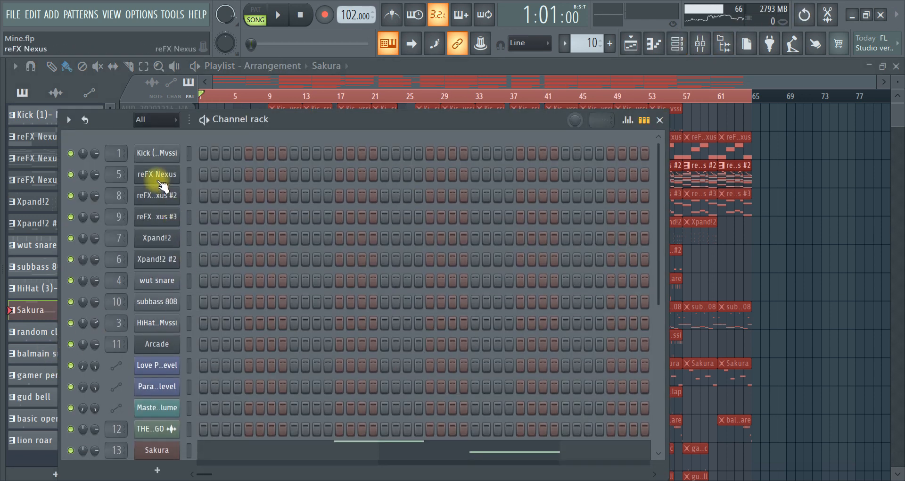
click(158, 203)
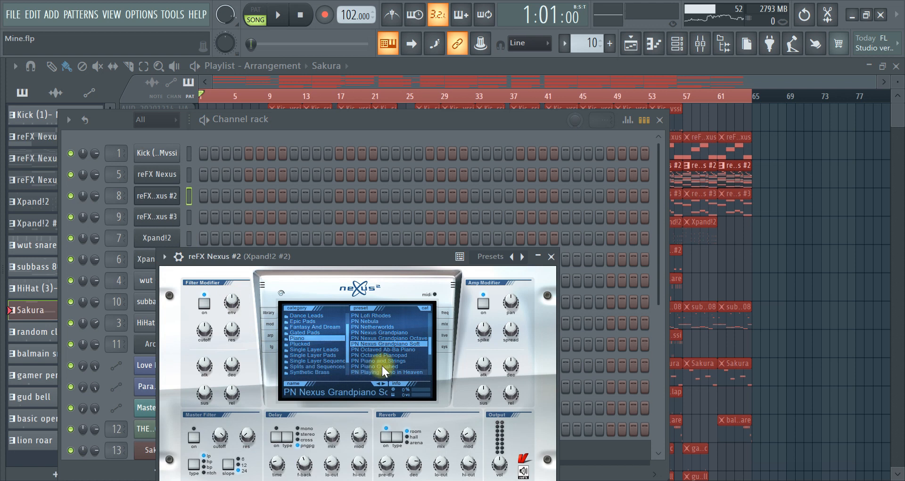
key(space)
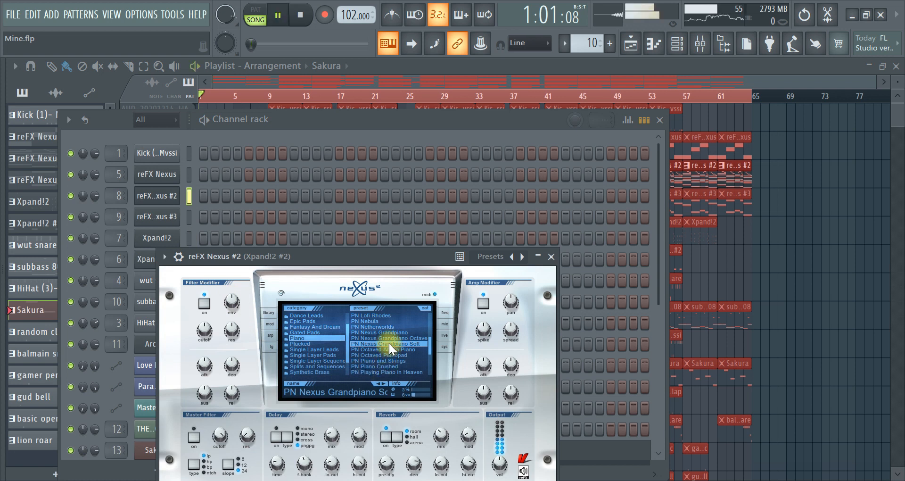
key(space)
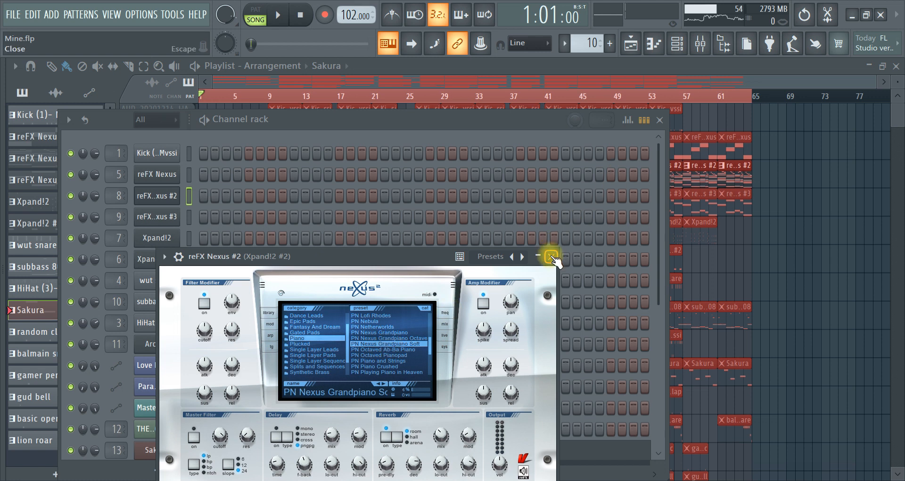
click(552, 257)
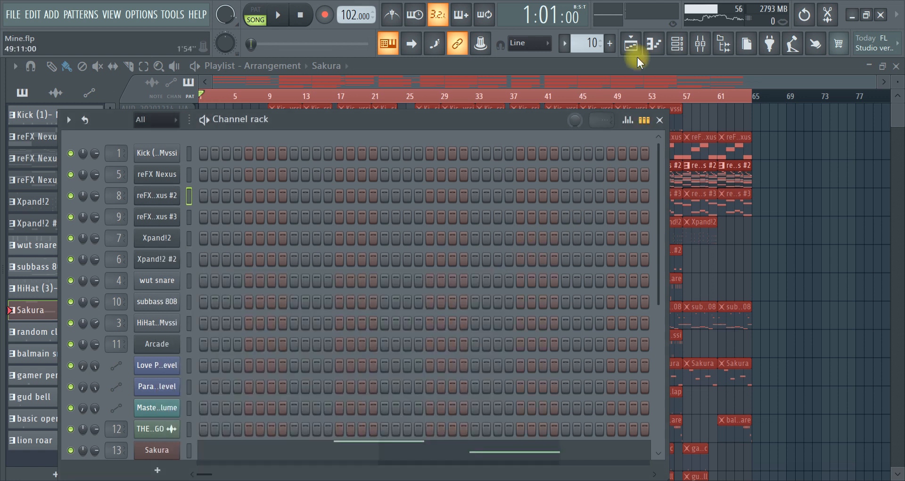
click(660, 120)
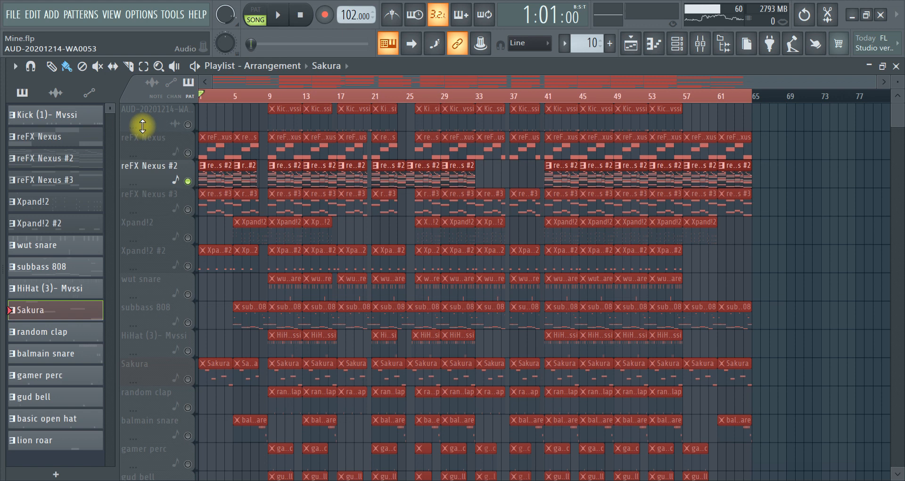
- Inspect the Fruity parametric EQ 2 and Fruity Limiter on the Xpand!2 #2 mixer insert, and close their windows
click(701, 43)
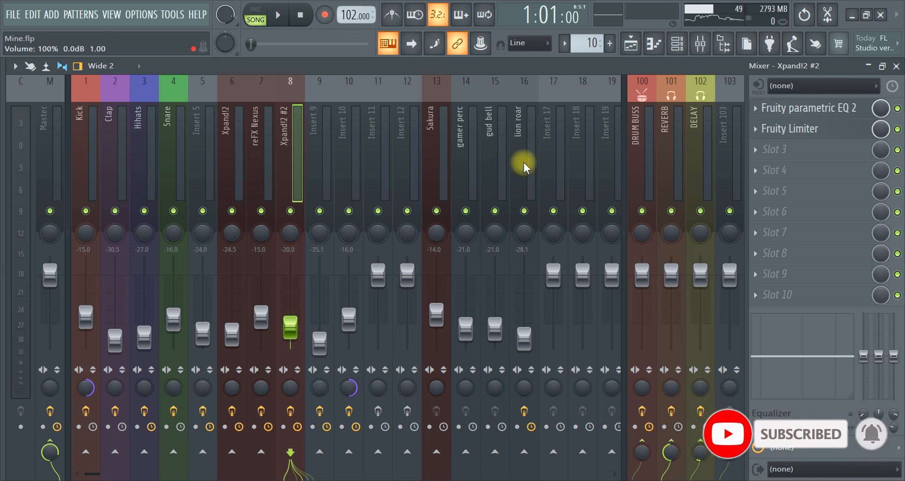
click(836, 109)
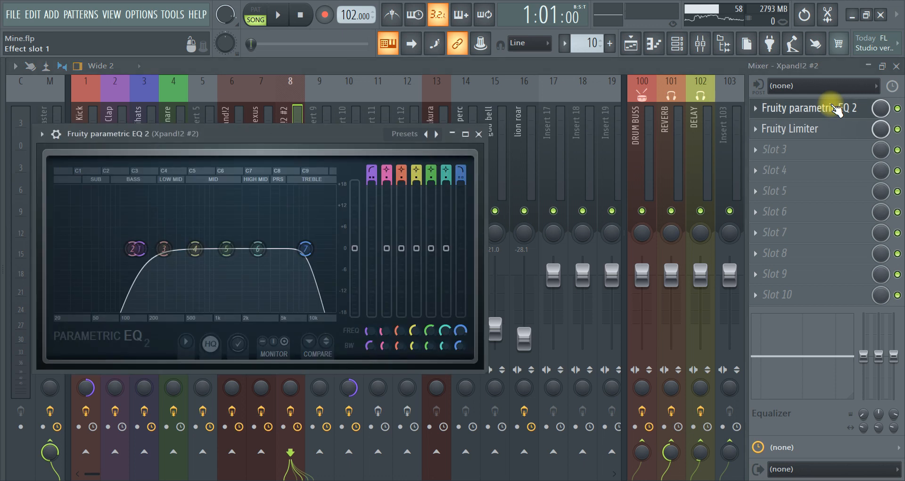
click(797, 129)
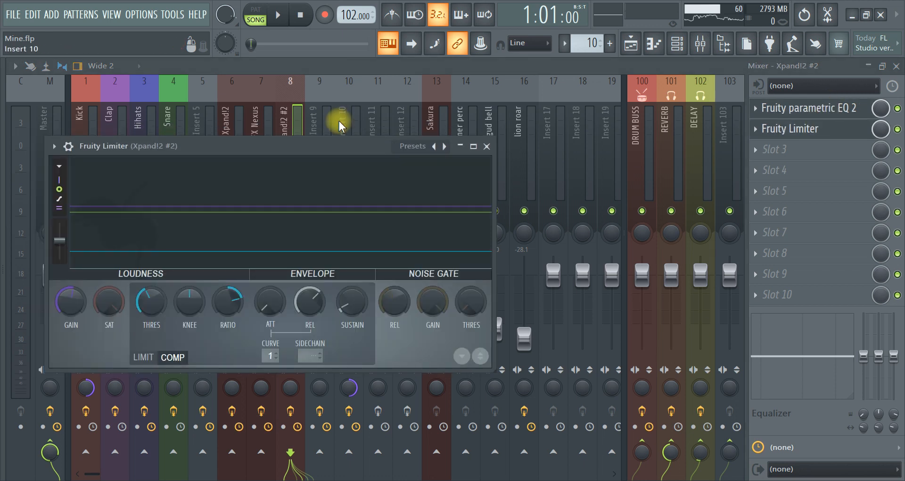
click(488, 146)
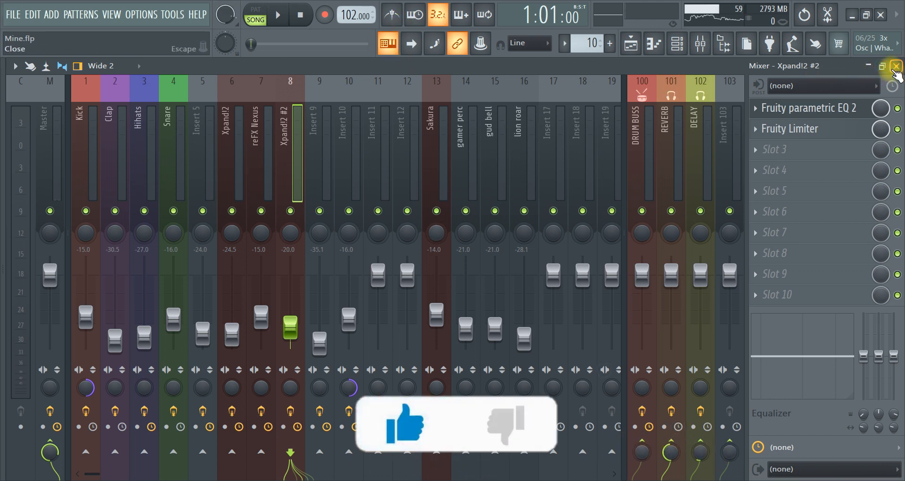
click(896, 66)
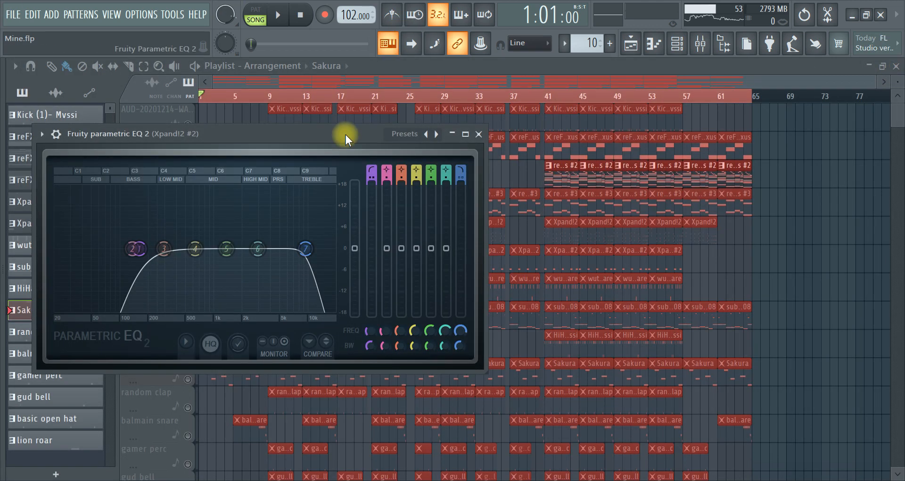
click(480, 134)
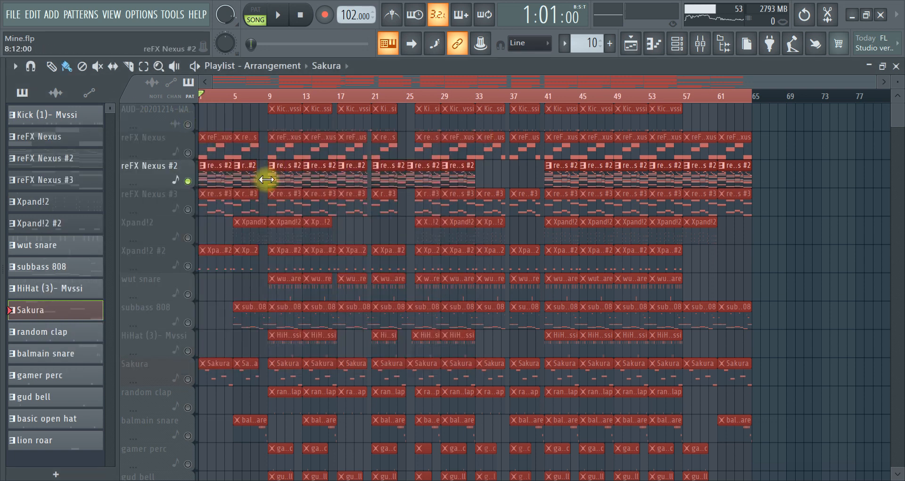
- Unmute the reFX Nexus track and audition it together with reFX Nexus #2 from the start
click(188, 153)
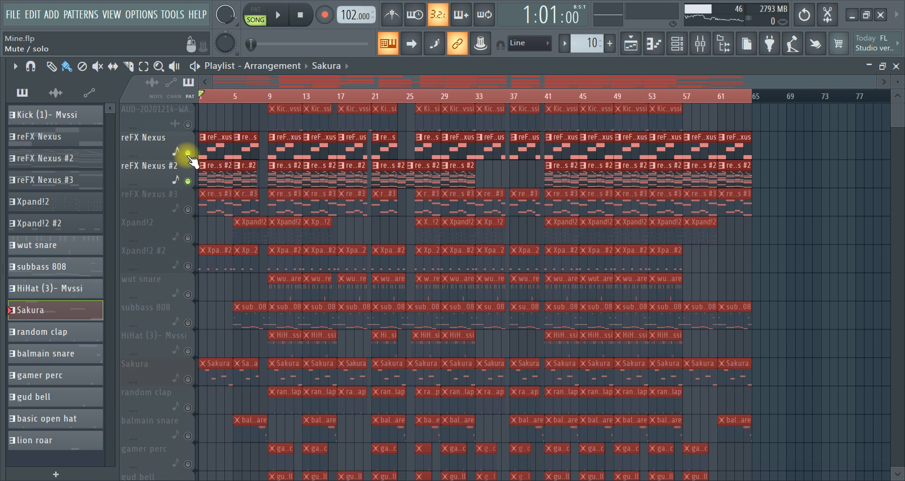
key(space)
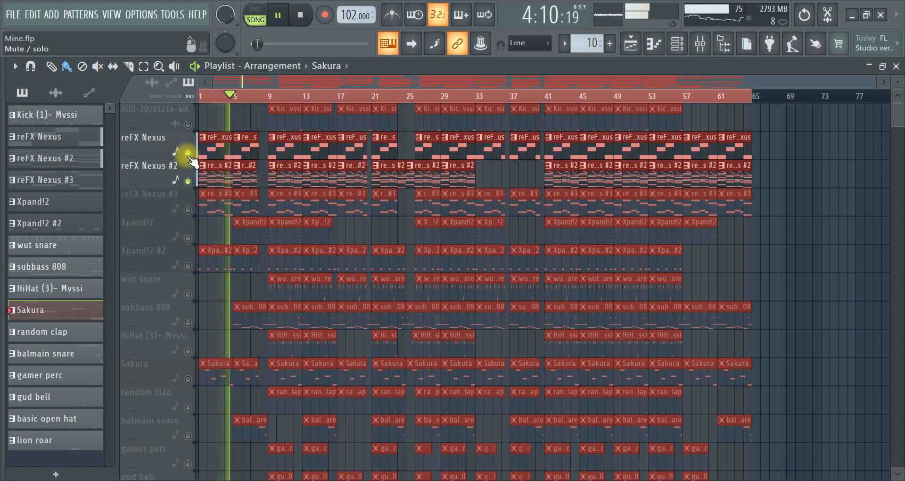
key(space)
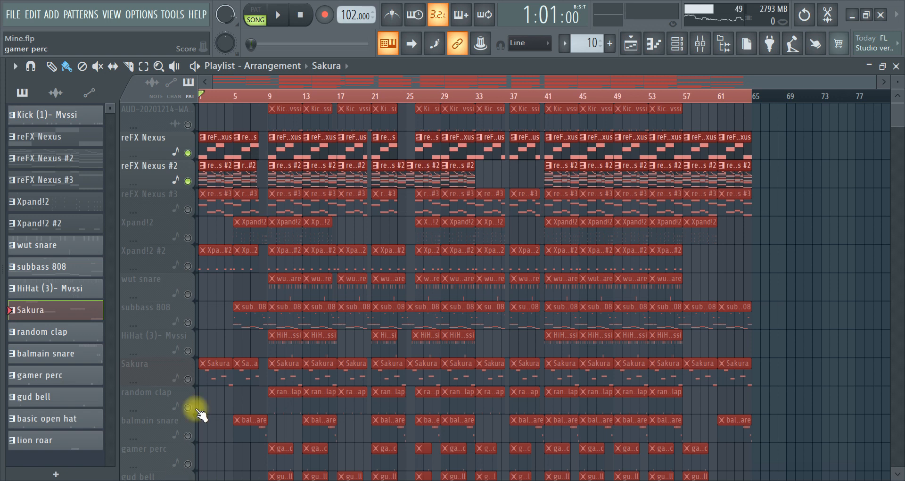
- Unmute the Sakura track and audition it together with reFX Nexus and reFX Nexus #2 from the start
click(188, 380)
key(space)
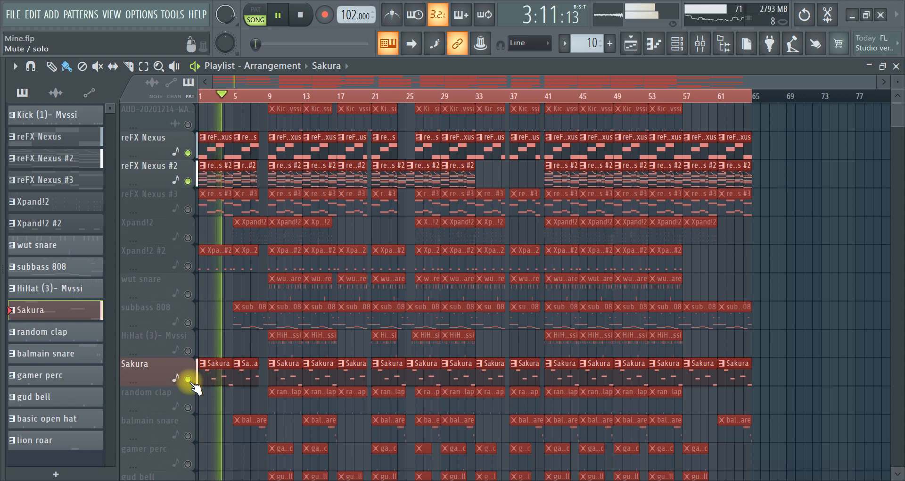
key(space)
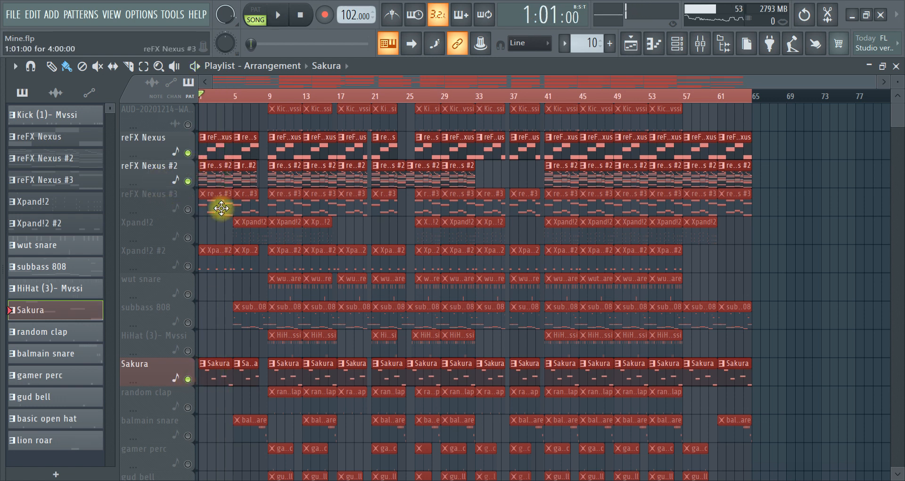
- Examine the notes of the first Sakura clip in the piano roll, and return to the playlist
scroll(209, 97, up, 3)
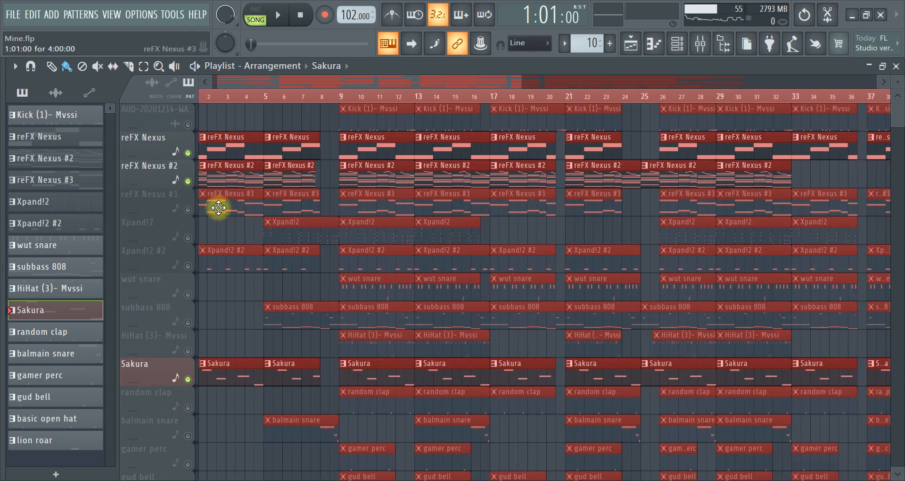
double_click(228, 362)
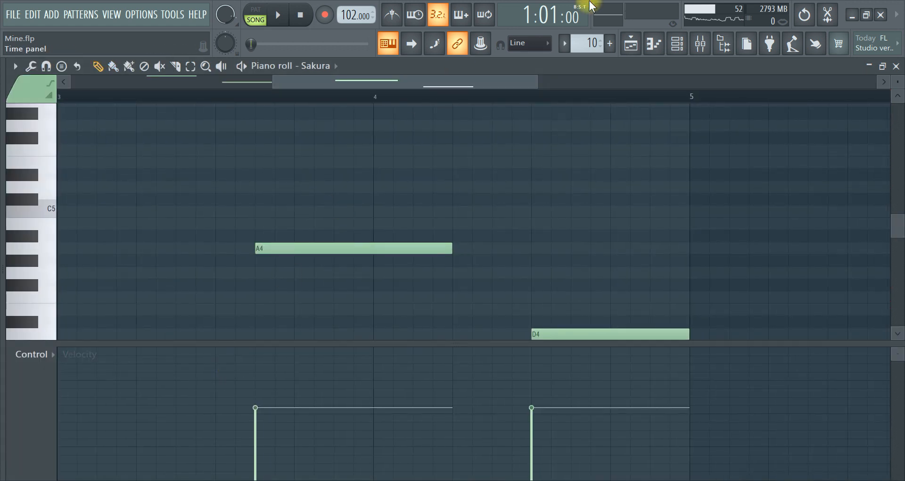
click(631, 46)
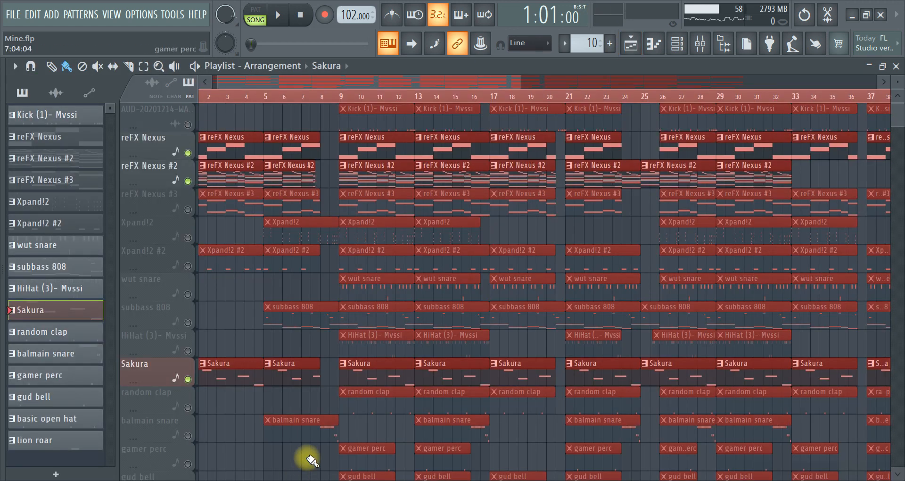
- Inspect the preset loaded in the Sakura instrument, and close the instrument and Channel rack
click(675, 48)
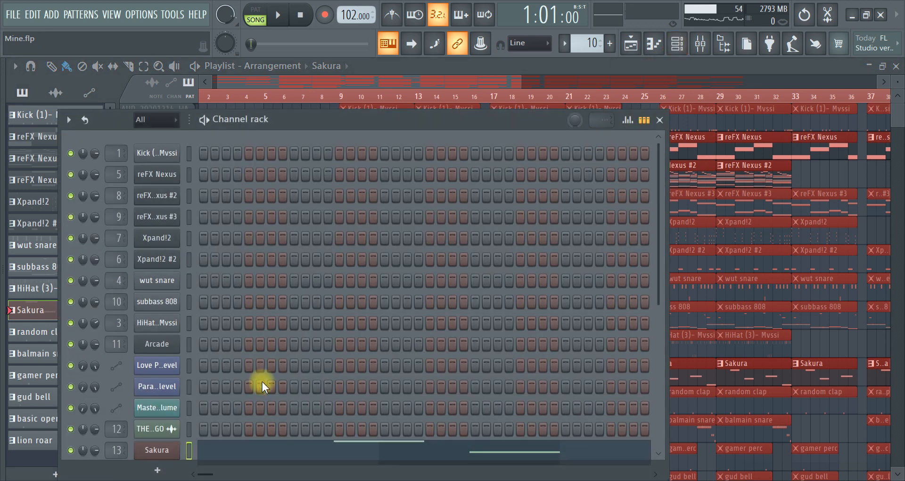
click(178, 450)
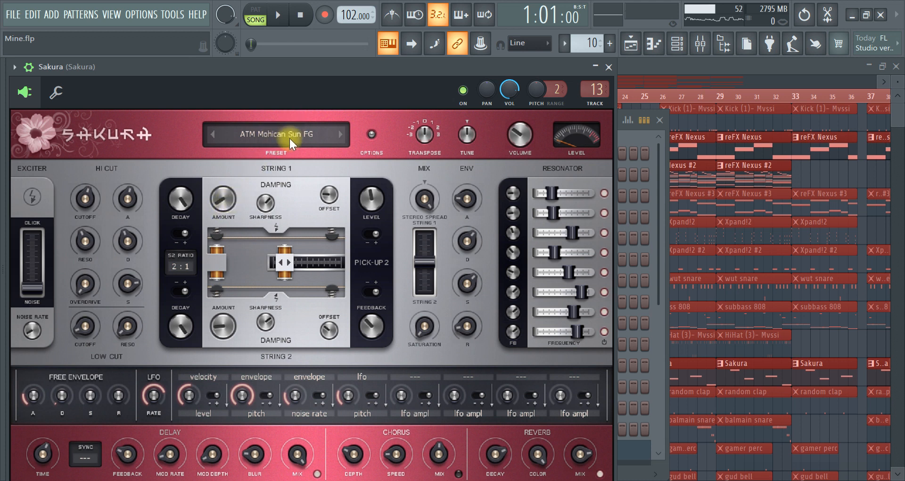
click(608, 68)
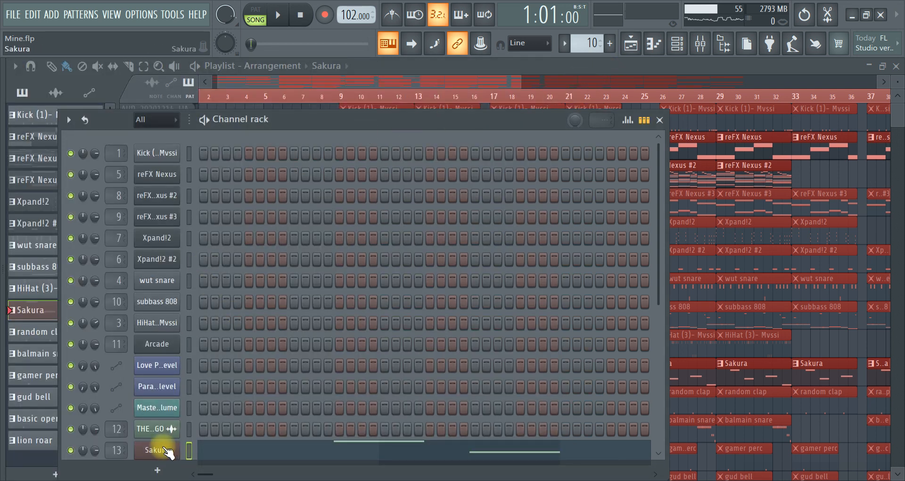
click(660, 120)
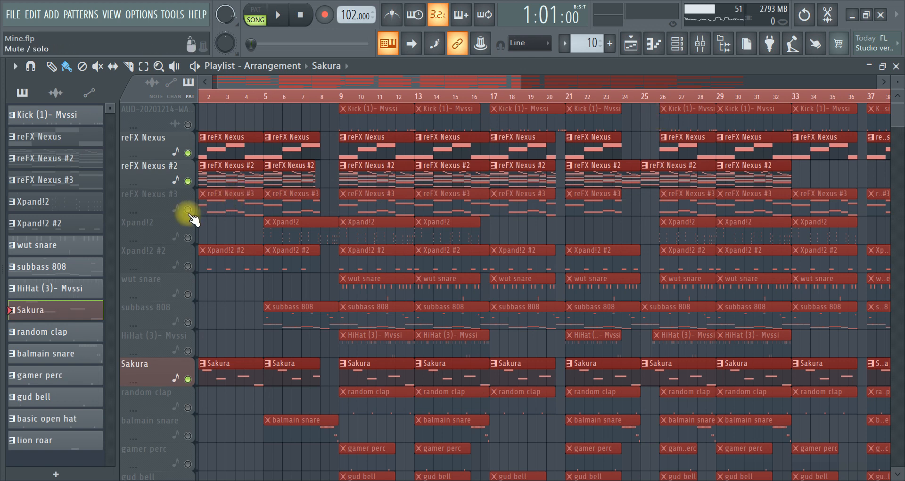
- Select the reFX Nexus #3 pattern, solo its track and listen to it briefly from the start
drag(277, 84, 267, 84)
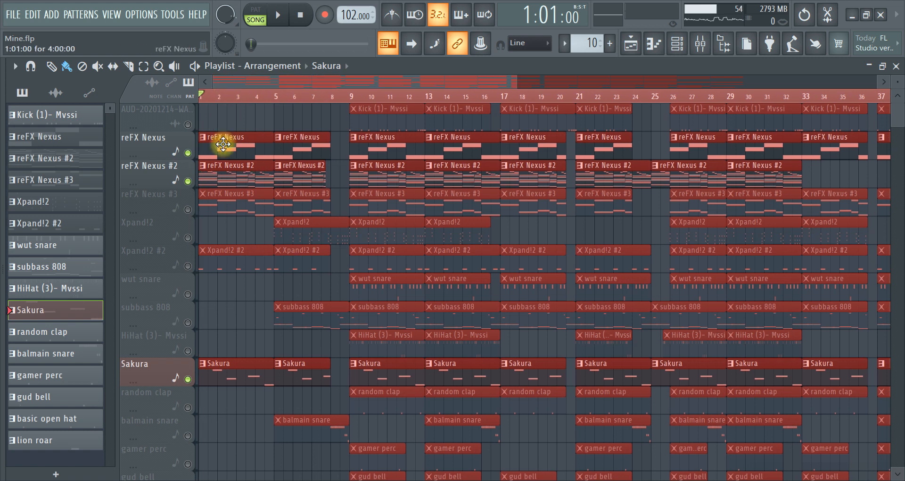
click(229, 204)
right_click(188, 210)
key(space)
key(space)
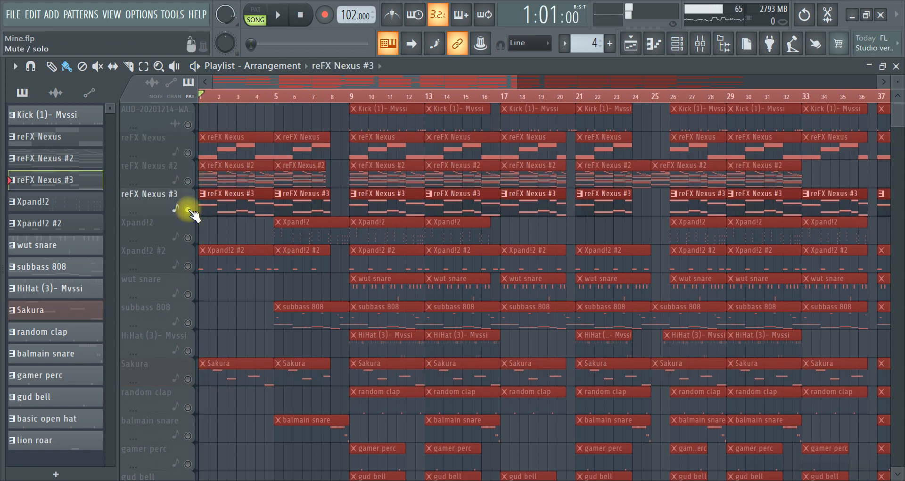
- Inspect the preset loaded in the reFX Nexus #3 instrument, and close the instrument and Channel rack
click(679, 47)
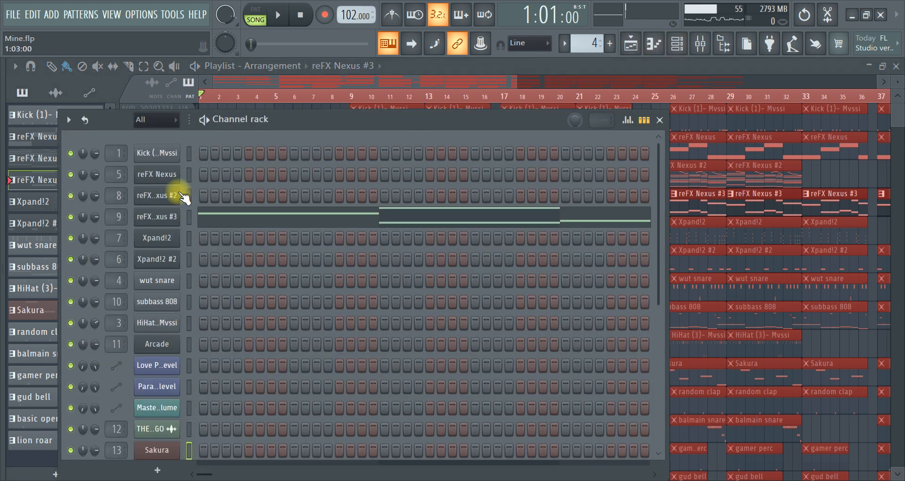
click(155, 222)
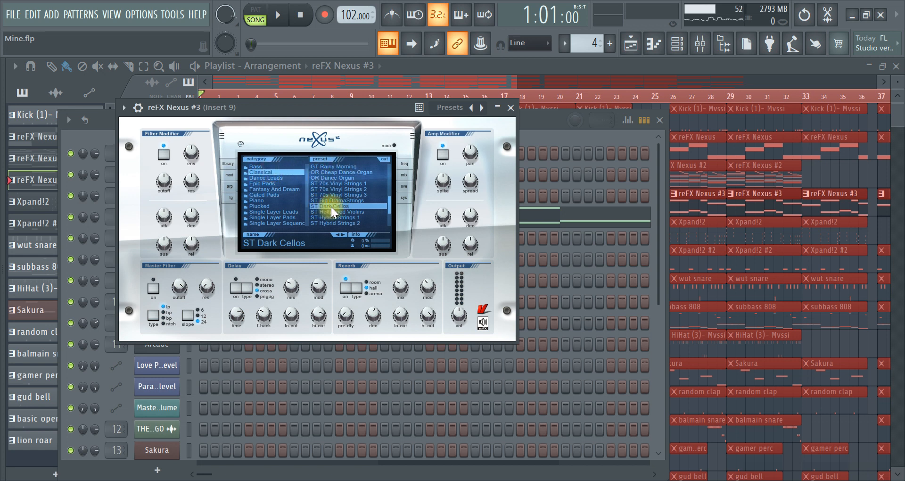
click(510, 108)
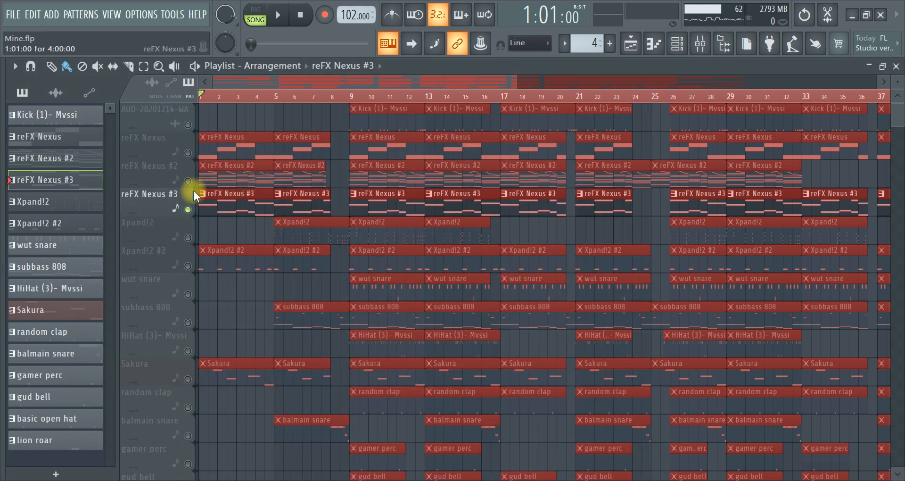
- Unmute the reFX Nexus #2, reFX Nexus and Sakura tracks and audition them with reFX Nexus #3 from the start
click(188, 180)
click(187, 153)
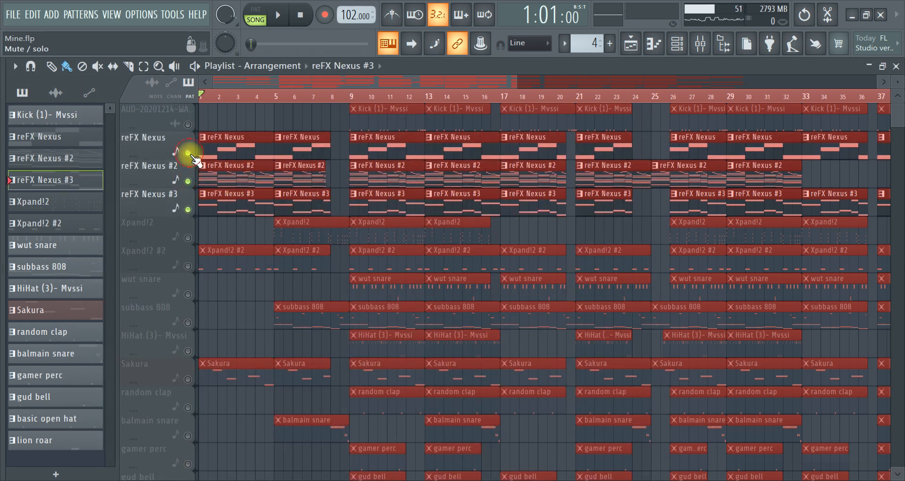
click(188, 378)
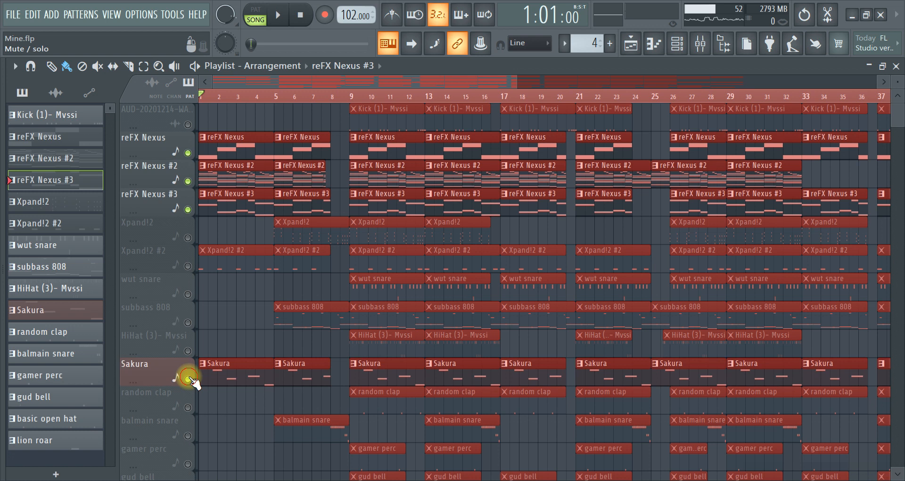
key(space)
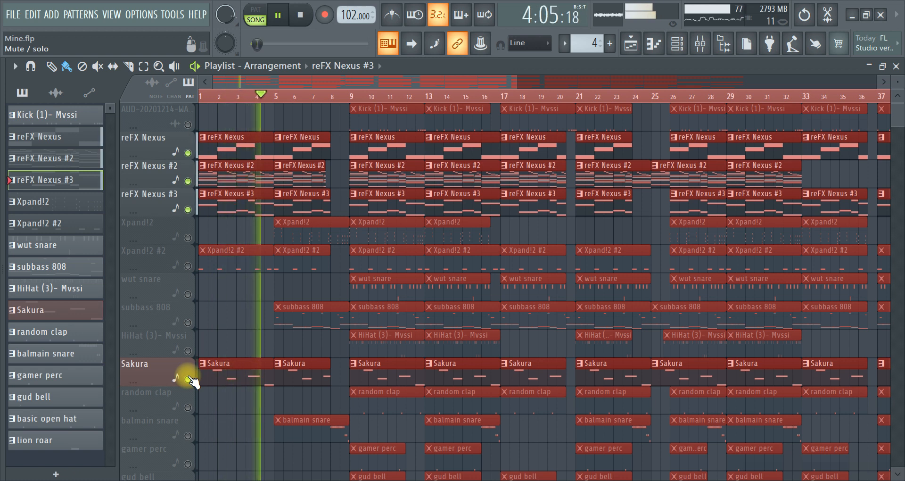
scroll(260, 354, down, 4)
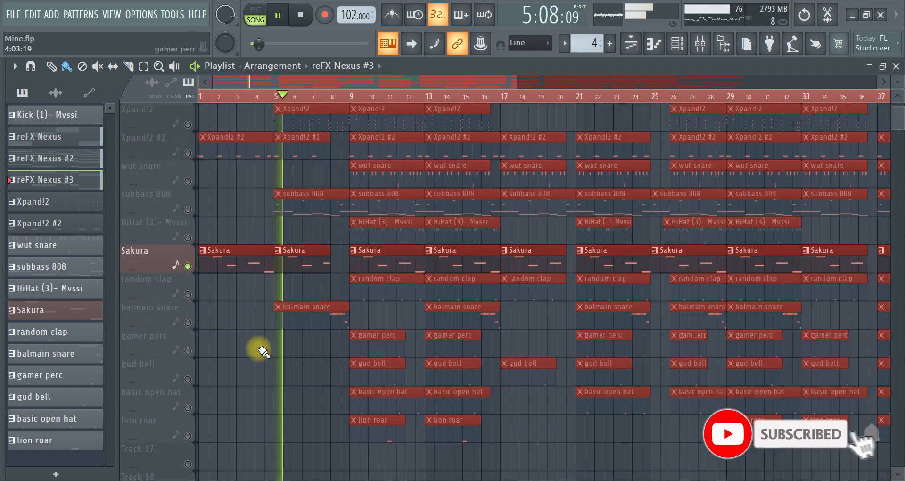
key(space)
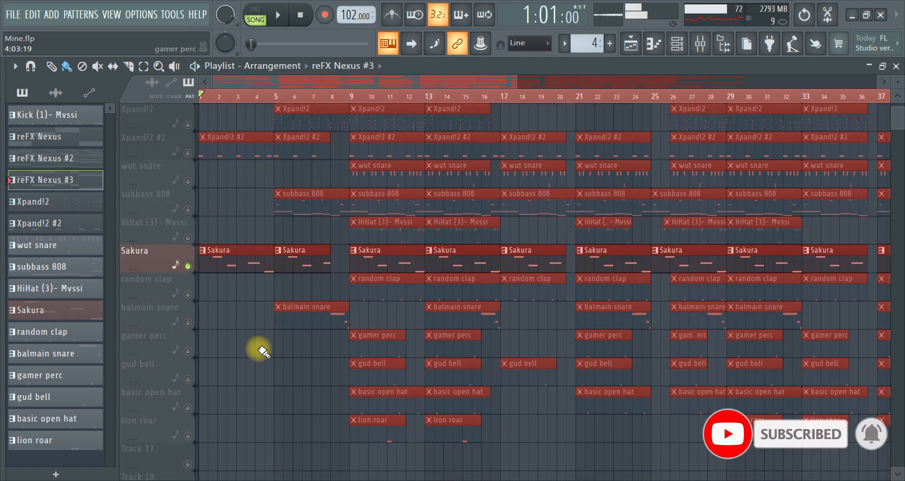
- Move the playback position to bar 9 and make a time selection covering bars 9 to 16
scroll(264, 254, up, 1)
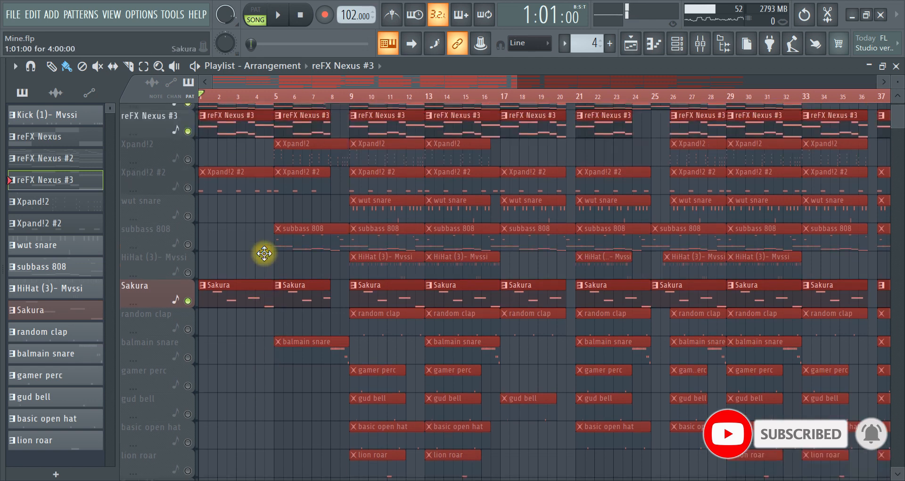
scroll(265, 253, up, 1)
click(351, 98)
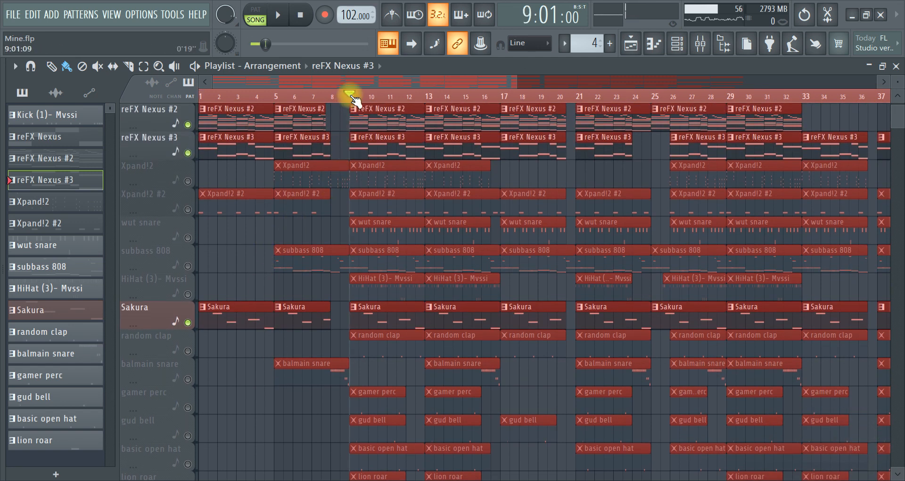
drag(349, 93, 498, 125)
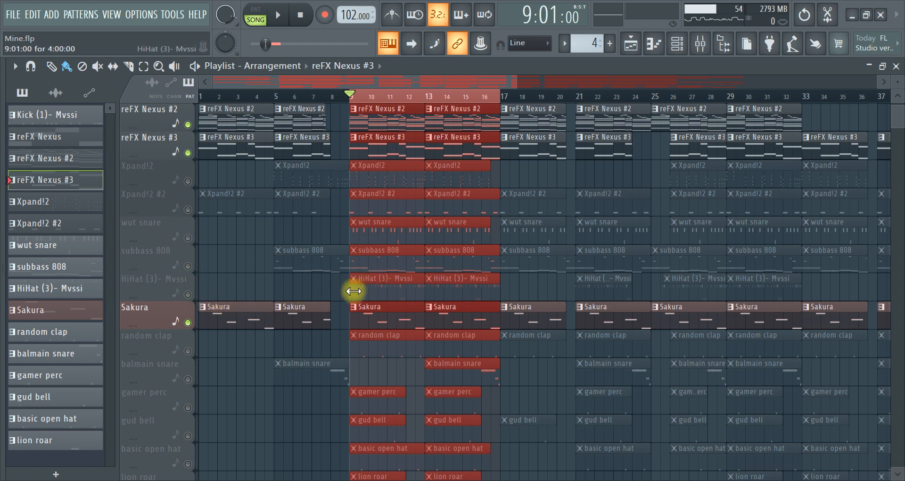
- Unmute the track holding the Kick (1)- Mvssi clips and audition it with the melody tracks from bar 9
scroll(337, 211, up, 2)
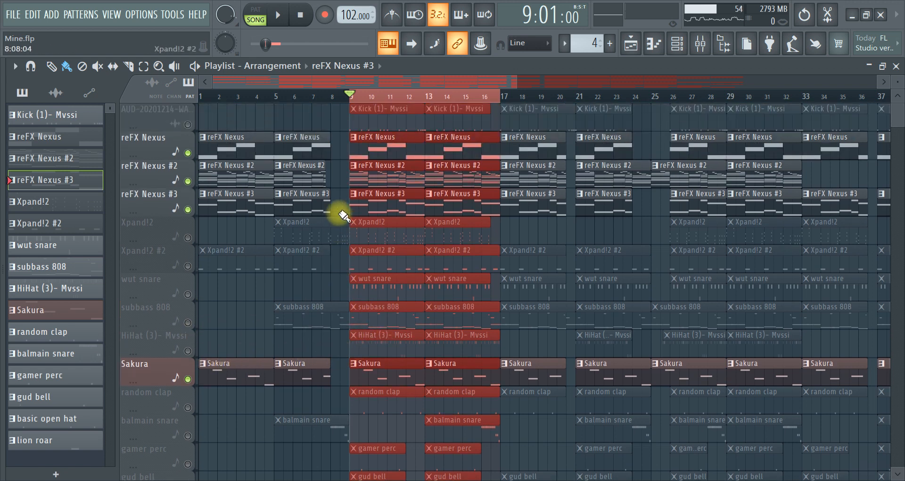
click(188, 125)
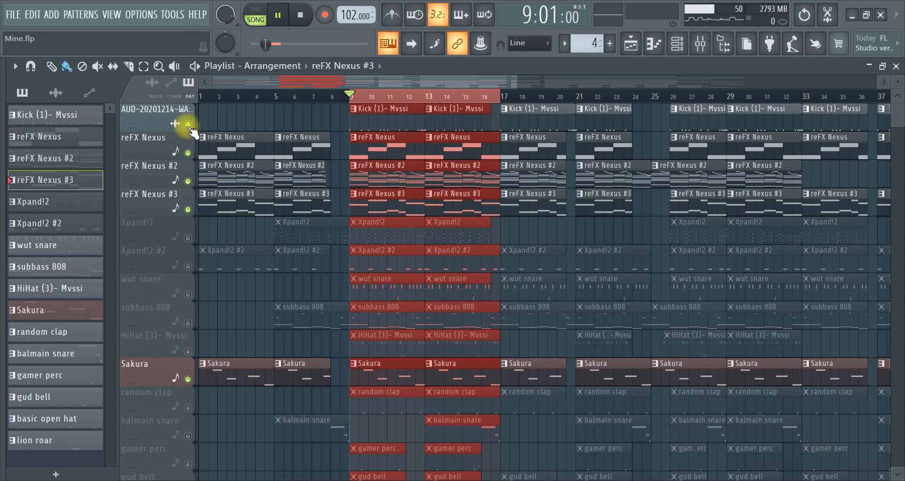
key(space)
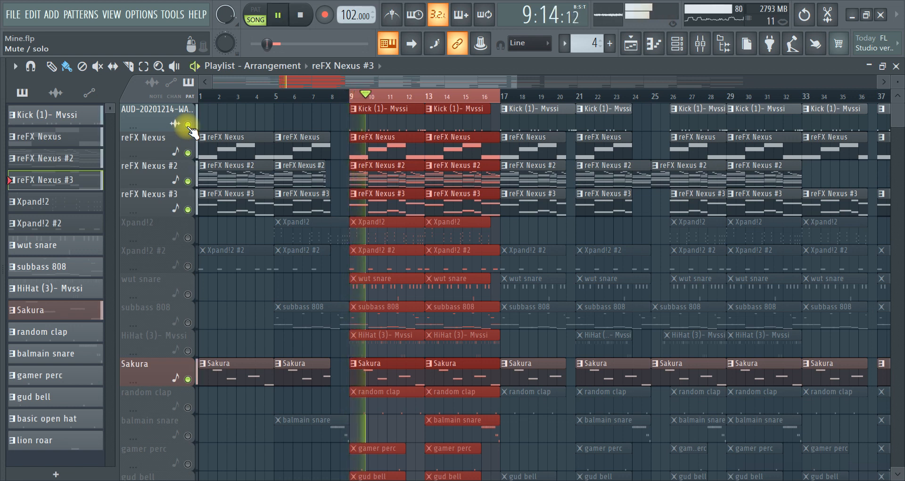
key(space)
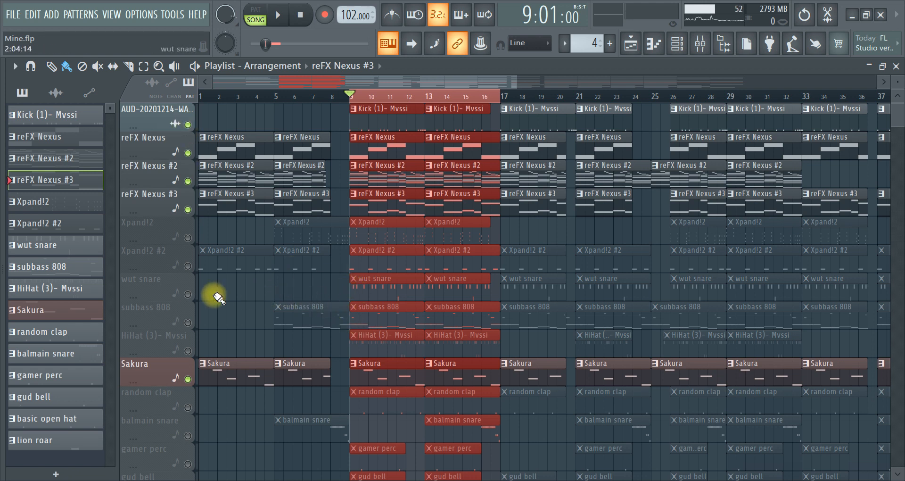
- Unmute the wut snare track and audition it with the kick and melodies from bar 9
click(194, 294)
key(space)
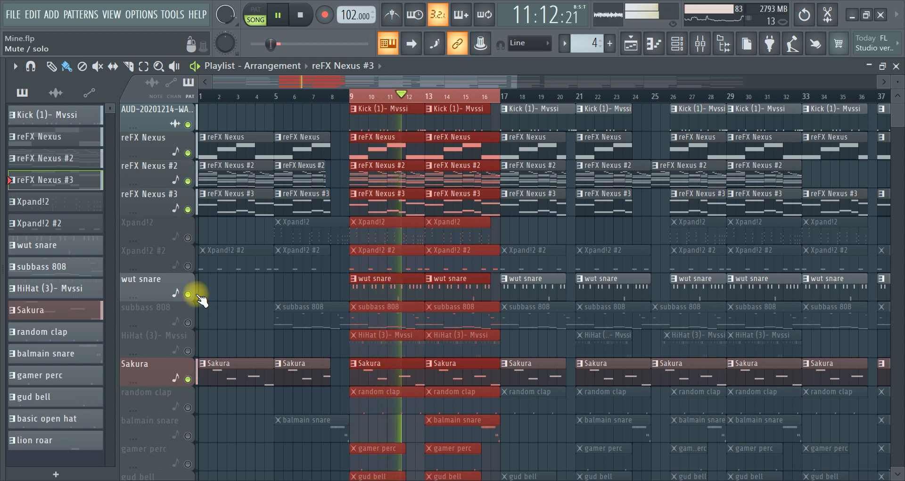
key(space)
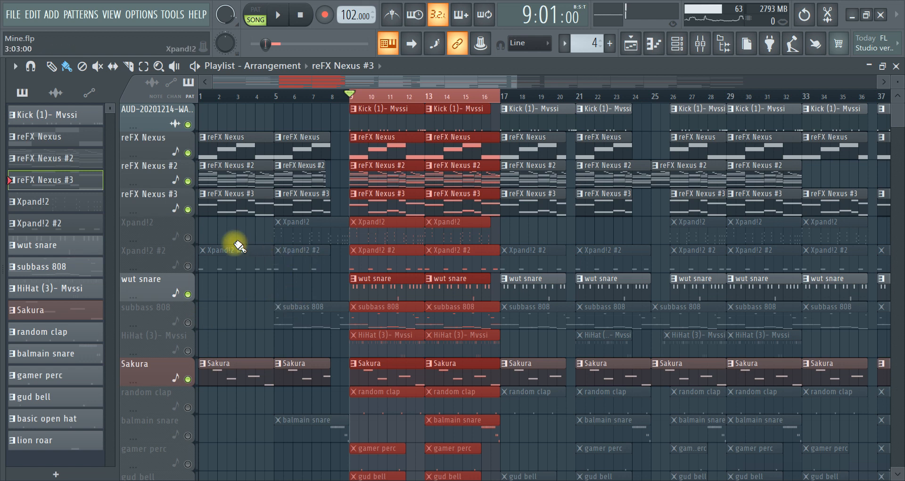
- Unmute the Xpand!2 track and audition it with the other active tracks from bar 9
click(188, 238)
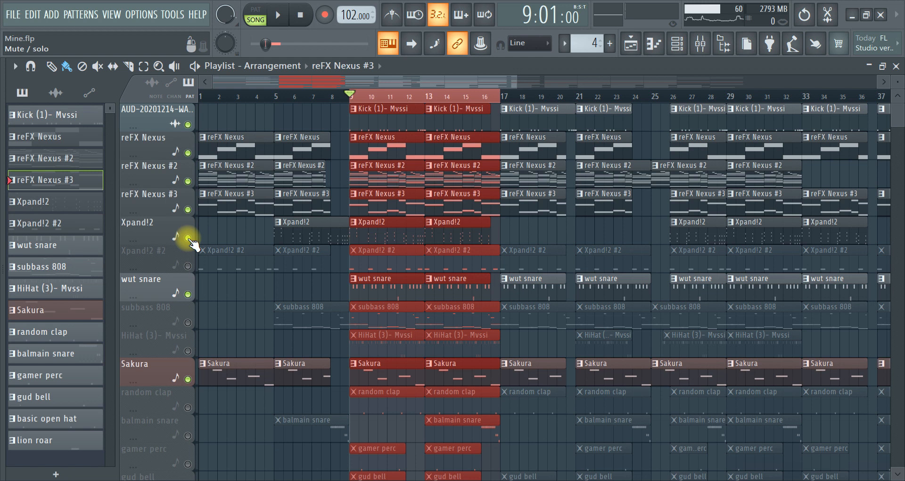
key(space)
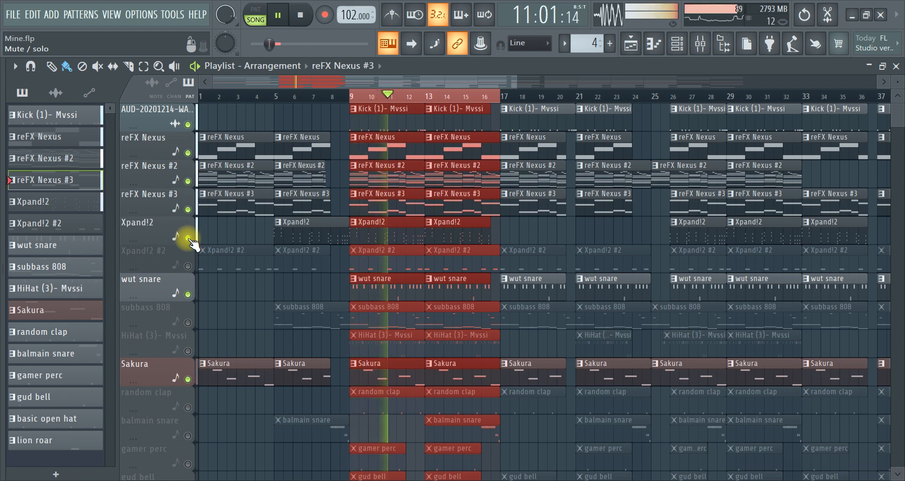
key(space)
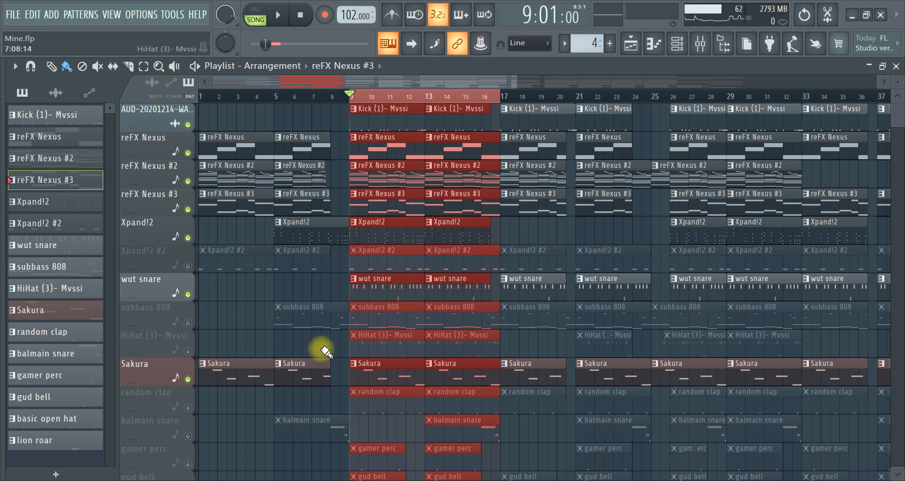
- Unmute the Xpand!2 #2 track and briefly audition the active tracks from bar 9
click(188, 266)
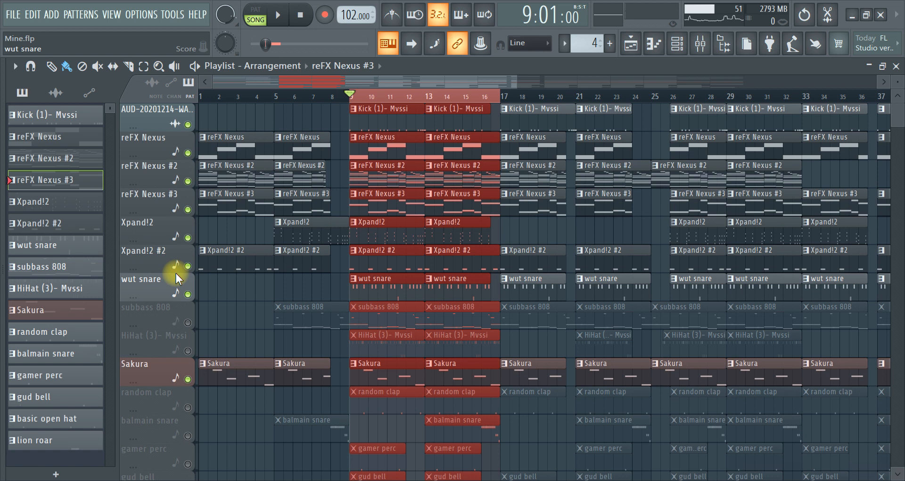
key(space)
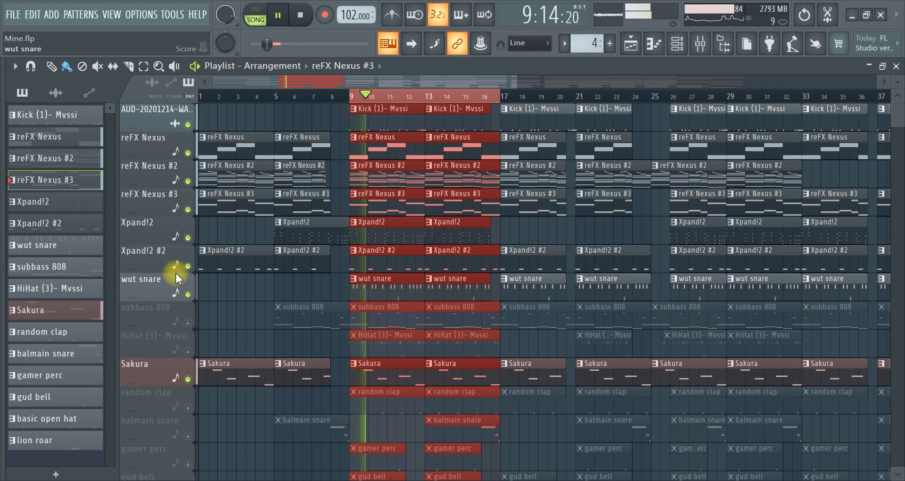
key(space)
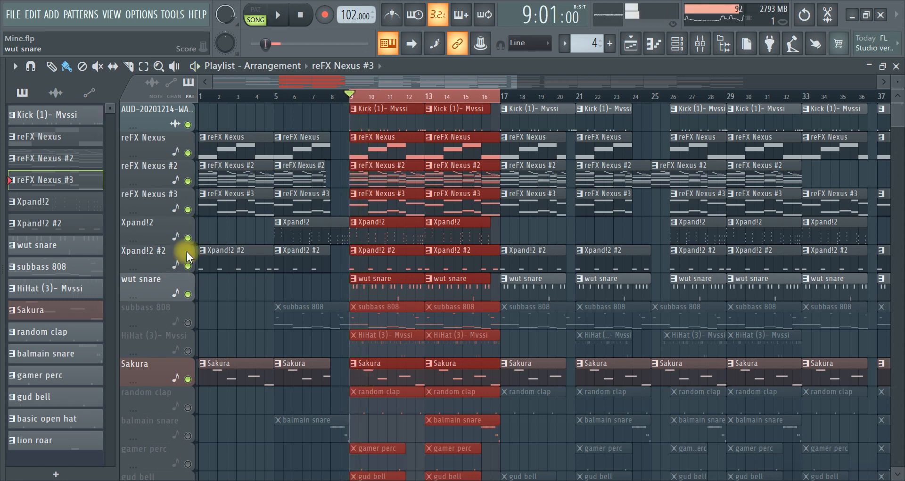
- Mute the reFX Nexus #3, reFX Nexus #2 and reFX Nexus tracks
click(188, 209)
click(188, 179)
click(188, 152)
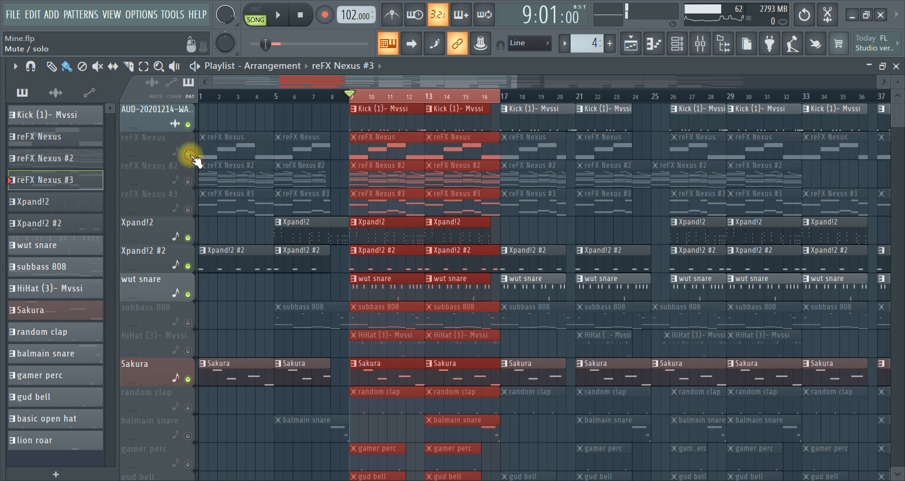
- Mute the kick, Xpand!2, Sakura and wut snare tracks during playback from bar 9 to isolate Xpand!2 #2
click(188, 124)
key(space)
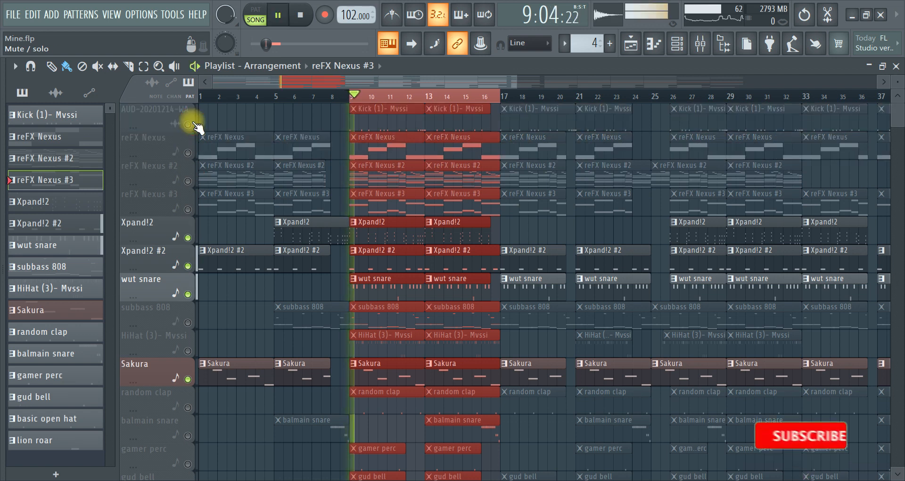
click(188, 238)
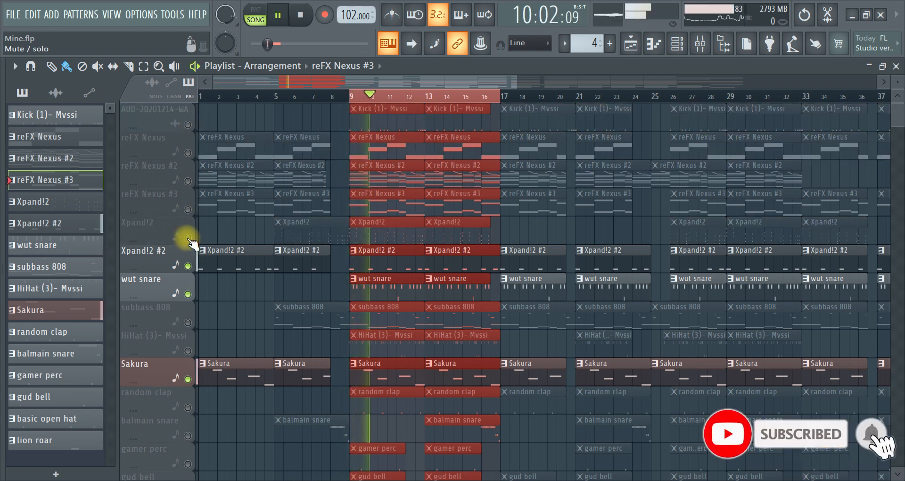
click(187, 379)
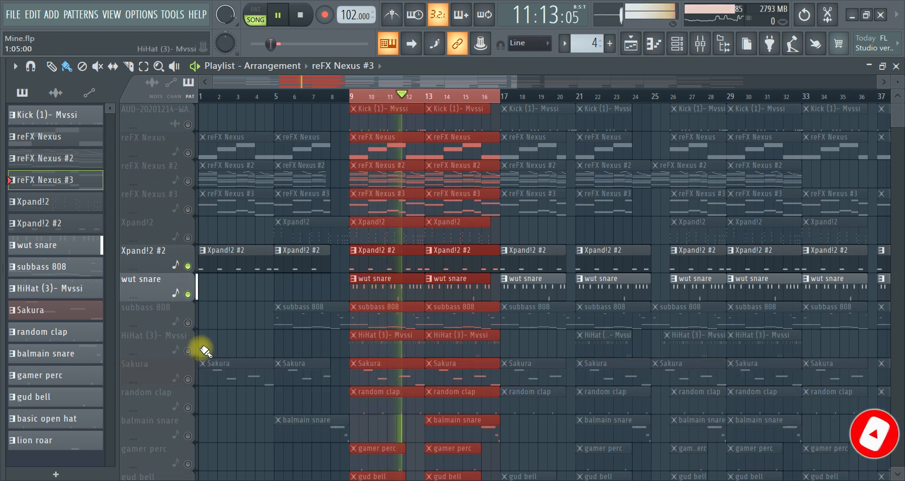
click(188, 294)
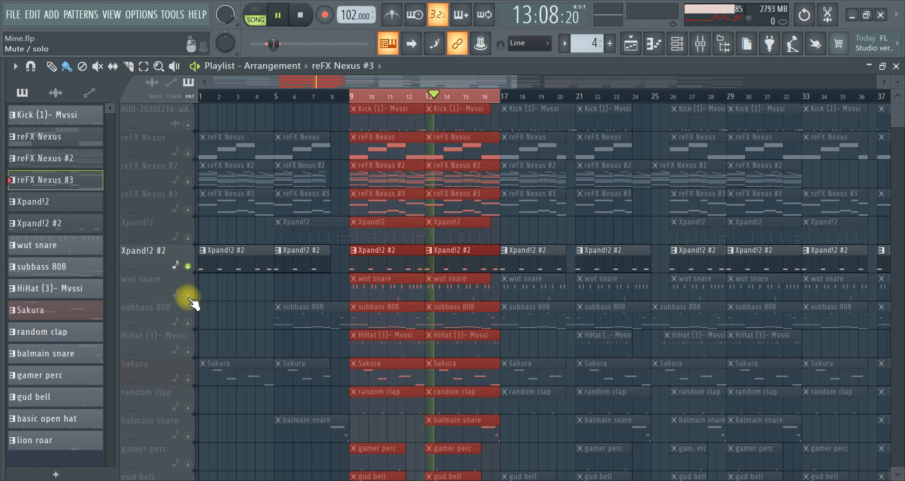
key(space)
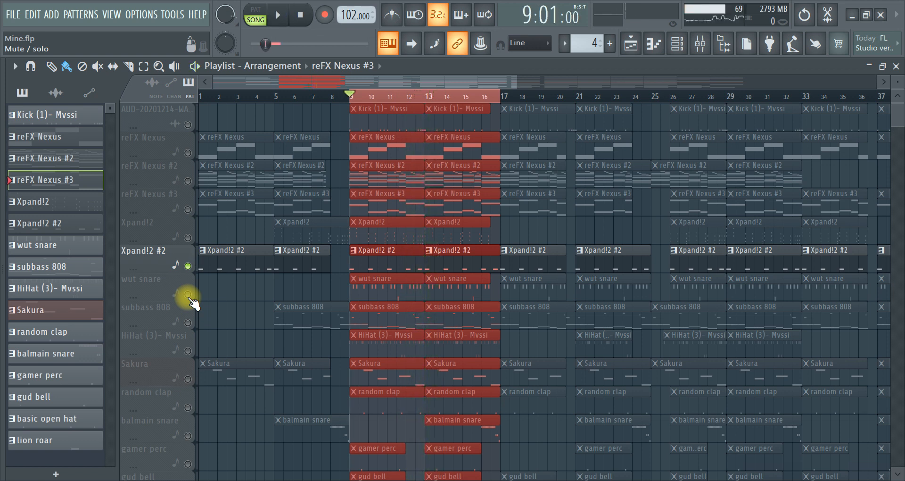
- Unmute the wut snare, HiHat (3)- Mvssi, Sakura, Xpand!2, three reFX Nexus and kick tracks, and audition them together from bar 9
click(187, 294)
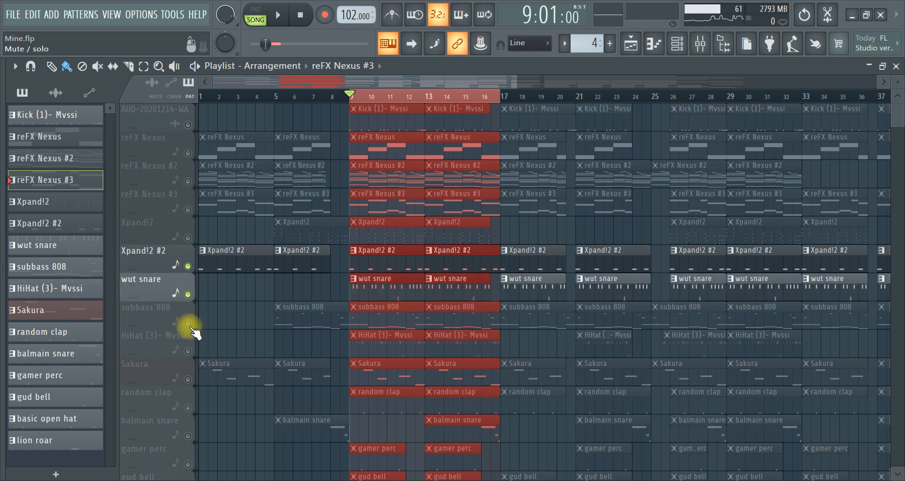
click(188, 351)
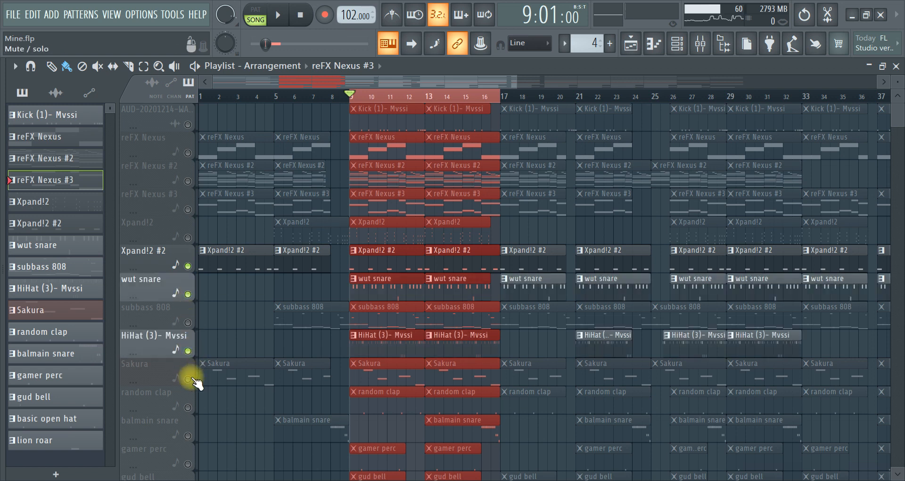
click(188, 379)
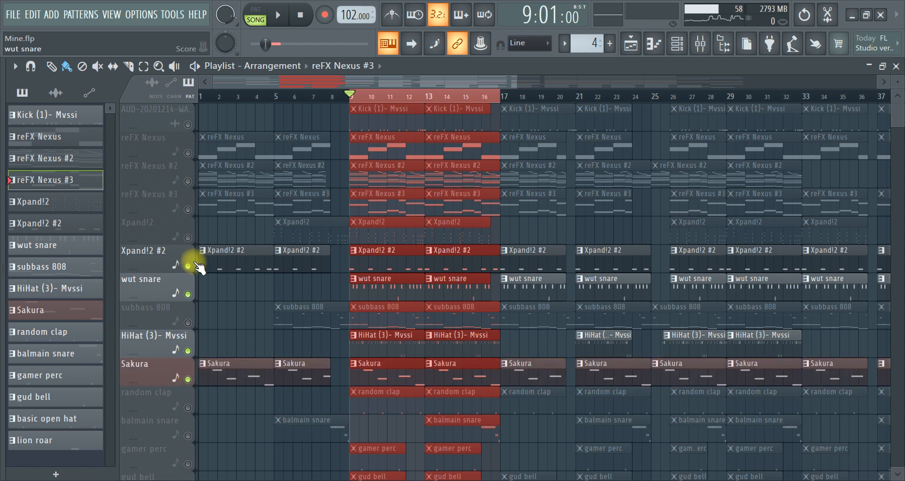
click(188, 238)
click(188, 210)
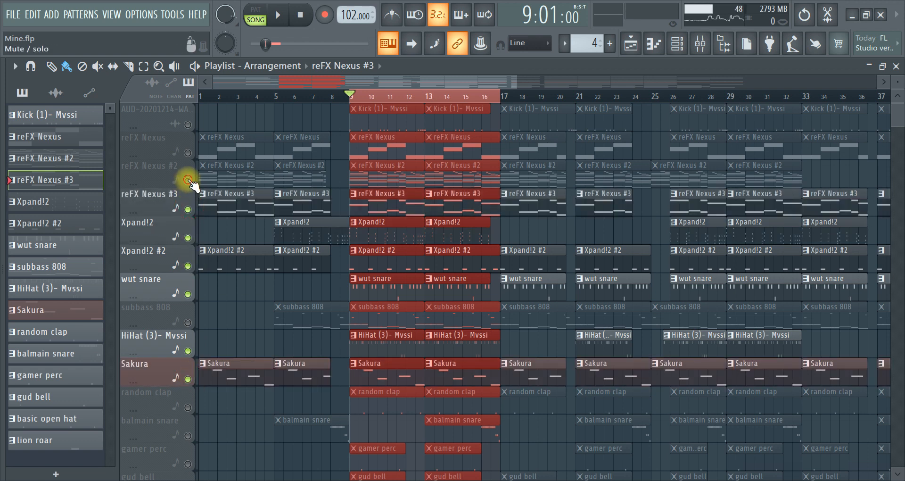
click(187, 181)
click(188, 153)
click(188, 124)
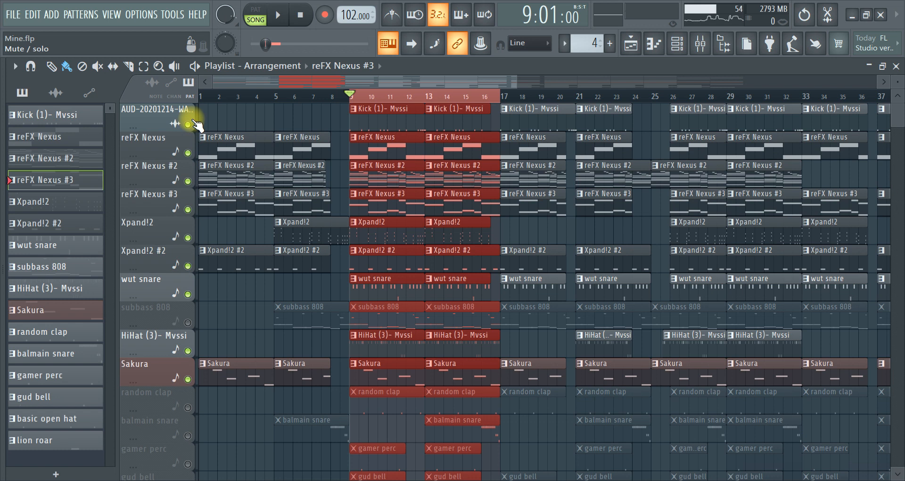
key(space)
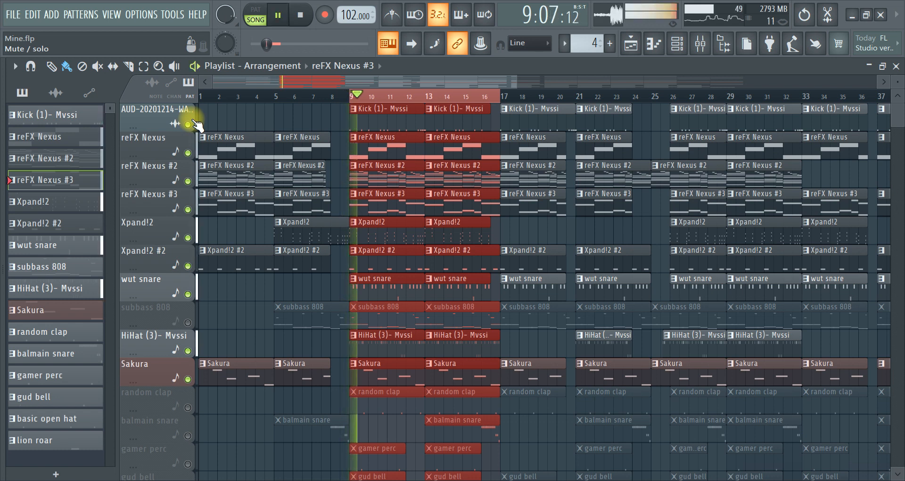
key(space)
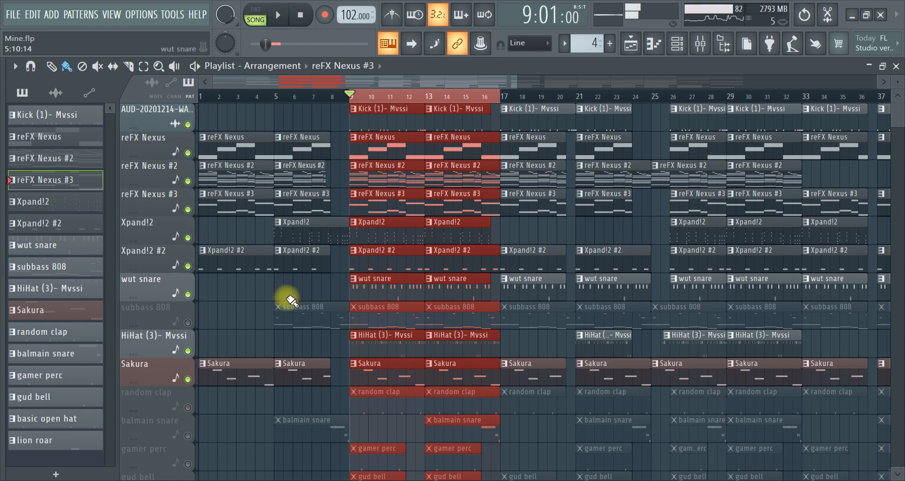
- Unmute the subbass 808 track and audition it with the other active tracks from bar 9
click(188, 322)
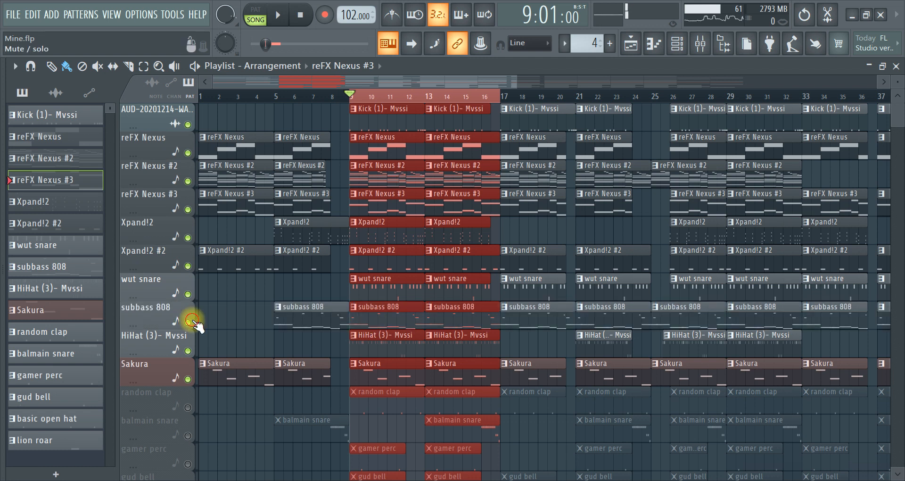
key(space)
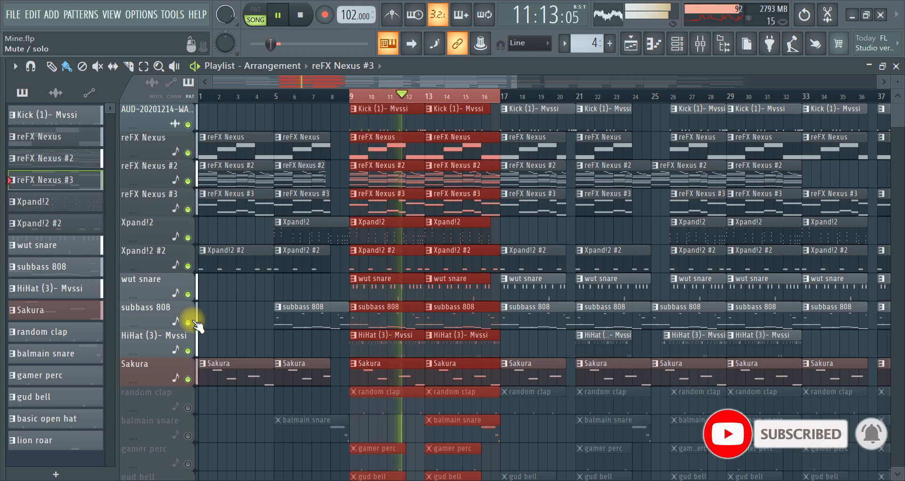
key(space)
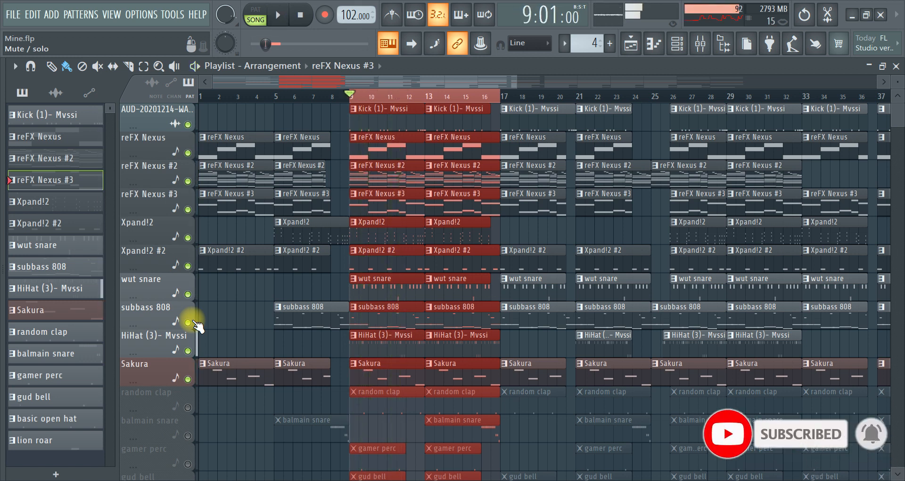
- Unmute the random clap track and briefly audition it with the other active tracks from bar 9
click(188, 408)
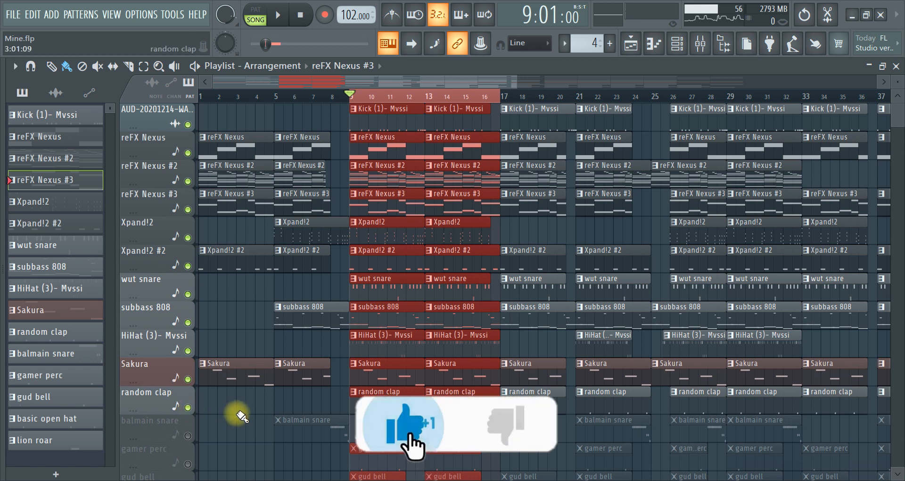
key(space)
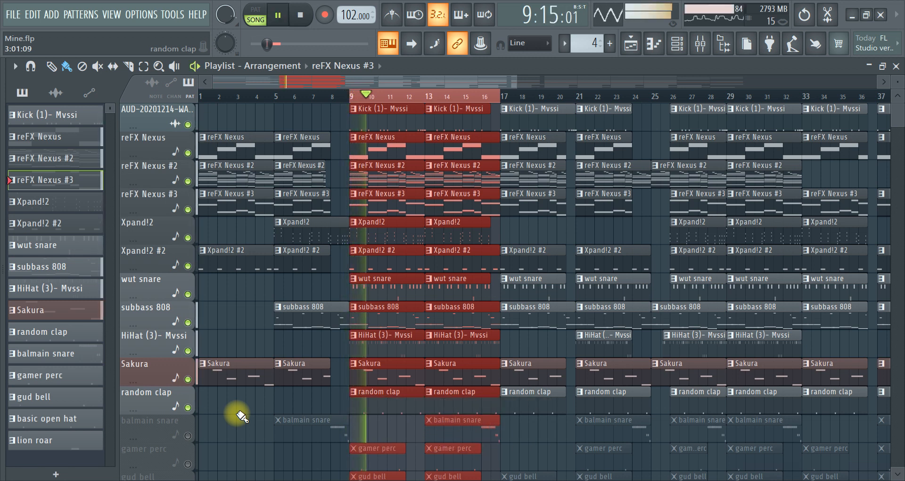
key(space)
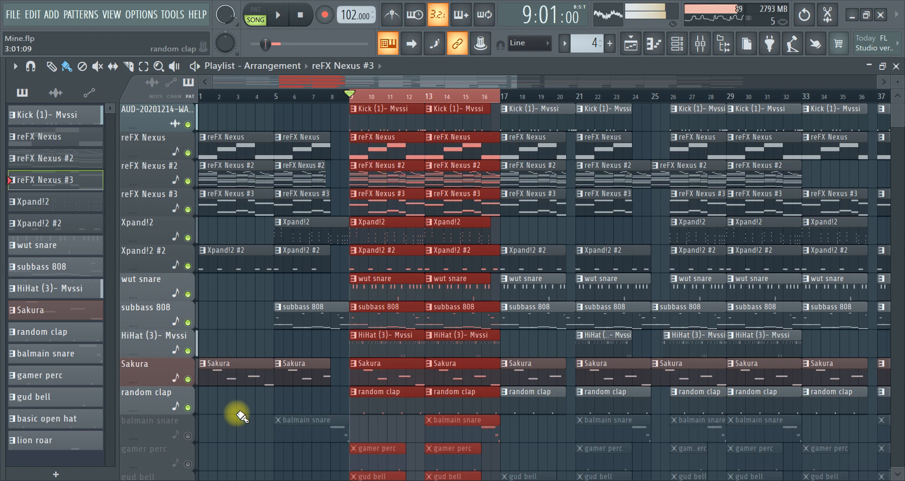
- Unmute the gamer perc, gud bell, basic open hat and lion roar tracks
scroll(242, 400, down, 4)
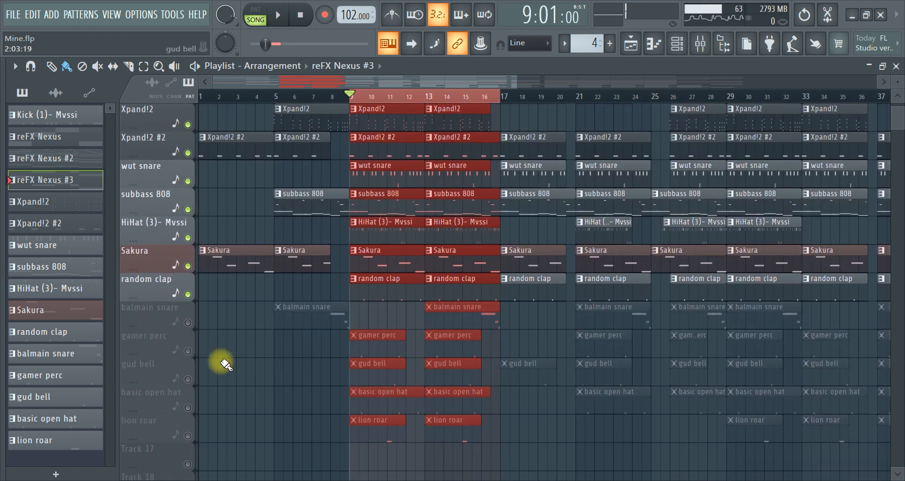
click(188, 351)
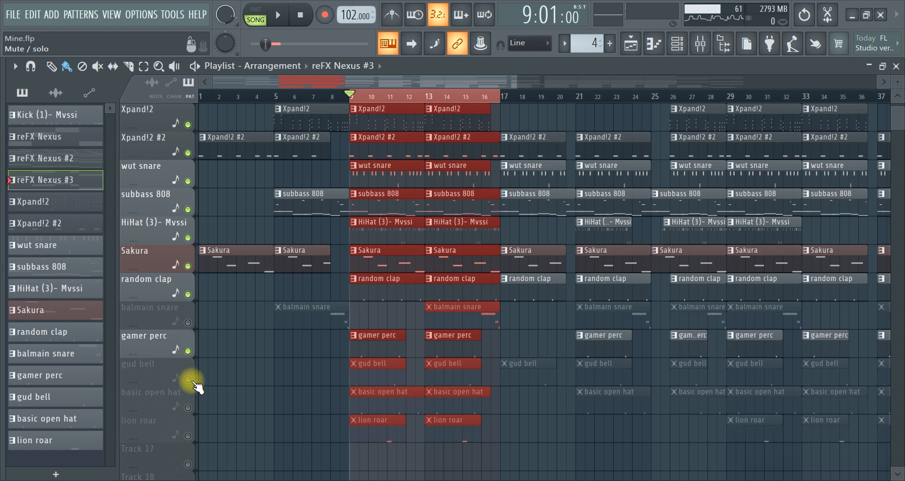
click(189, 379)
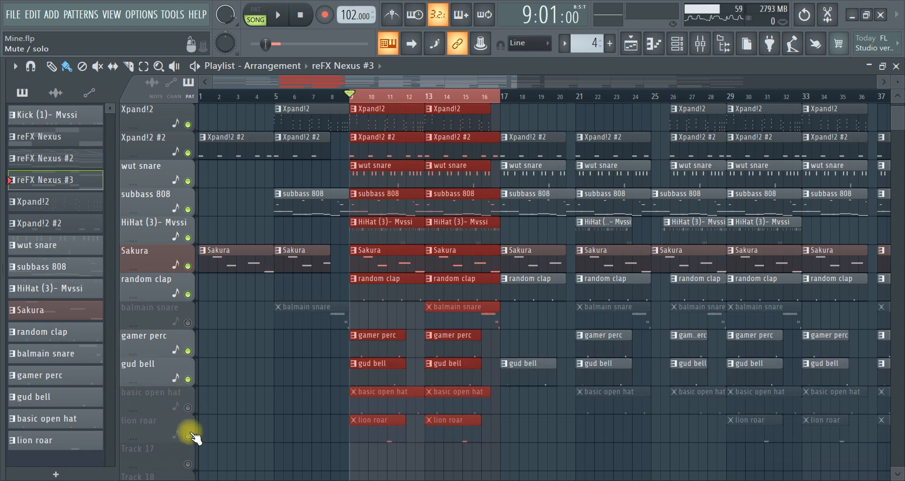
click(187, 407)
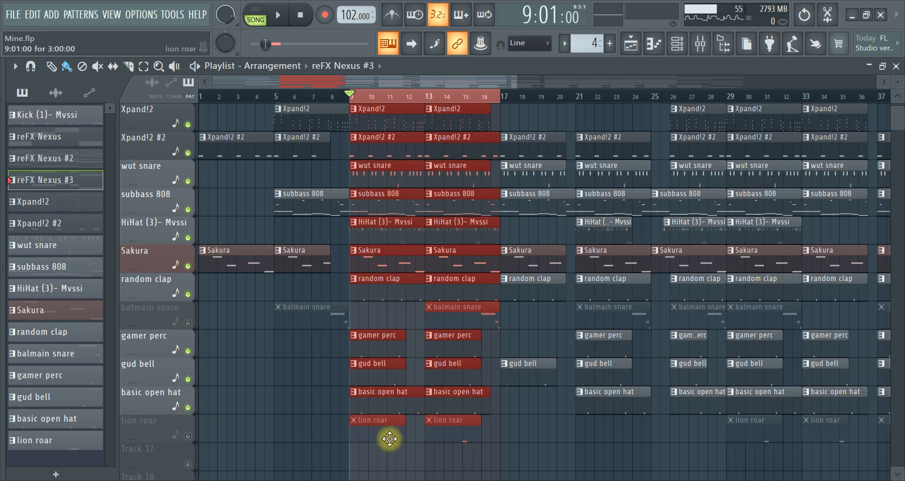
click(188, 436)
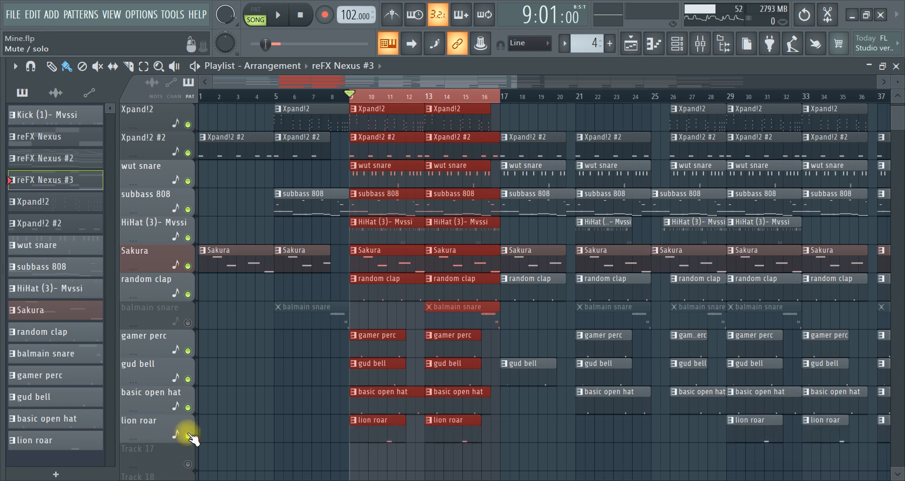
- Delete the Arcade channel from the channel rack and return to the playlist
click(678, 44)
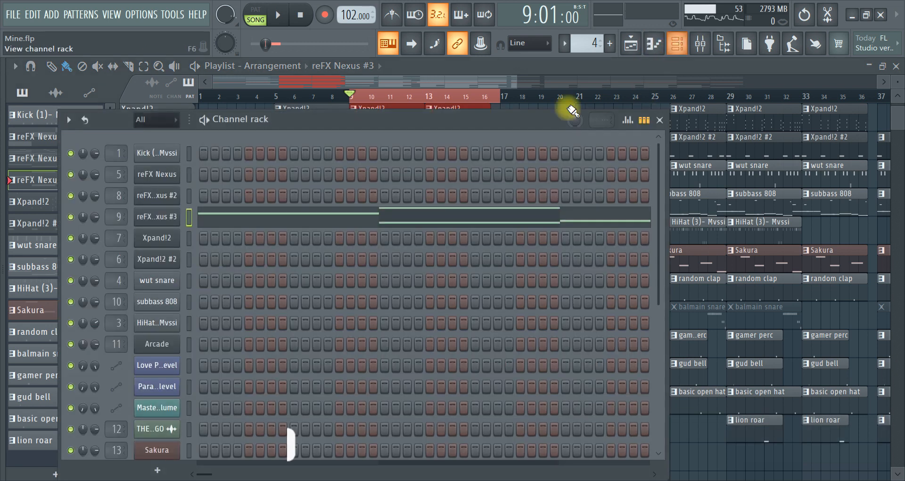
right_click(166, 353)
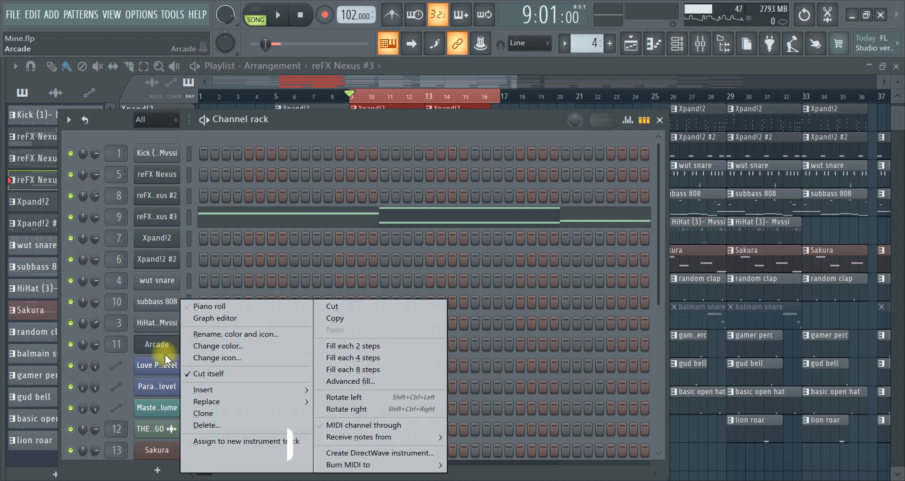
click(200, 425)
click(524, 295)
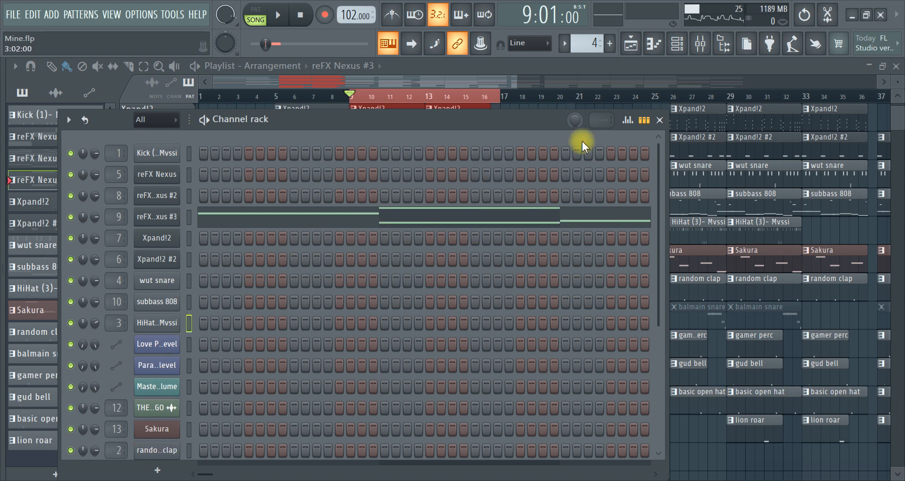
click(661, 121)
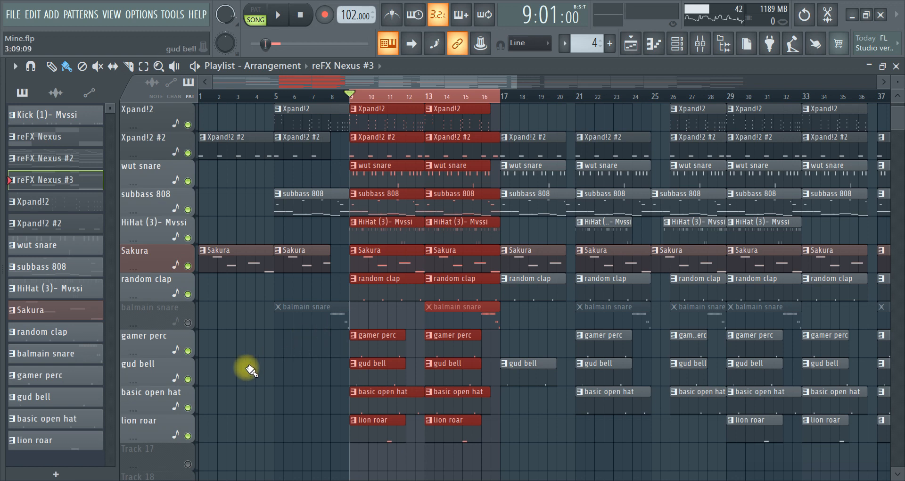
- Unmute the balmain snare track and audition the full arrangement over bars 9 to 16
click(188, 322)
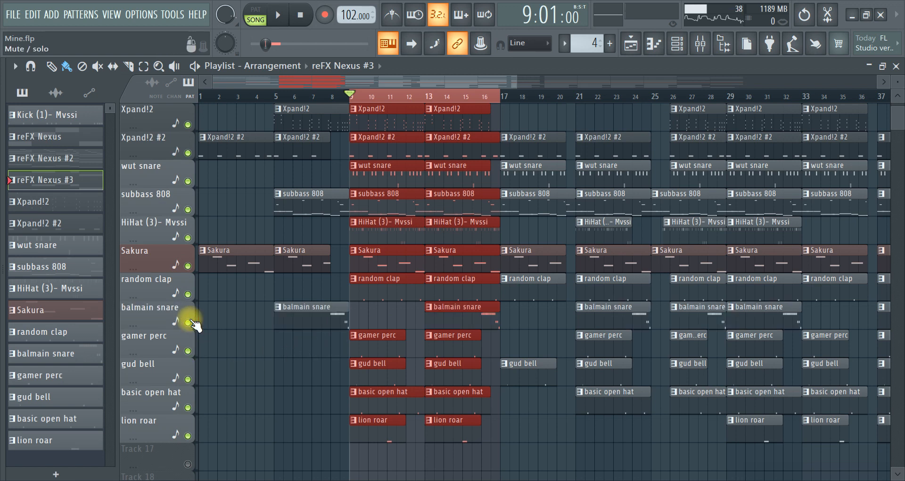
scroll(191, 324, up, 4)
key(space)
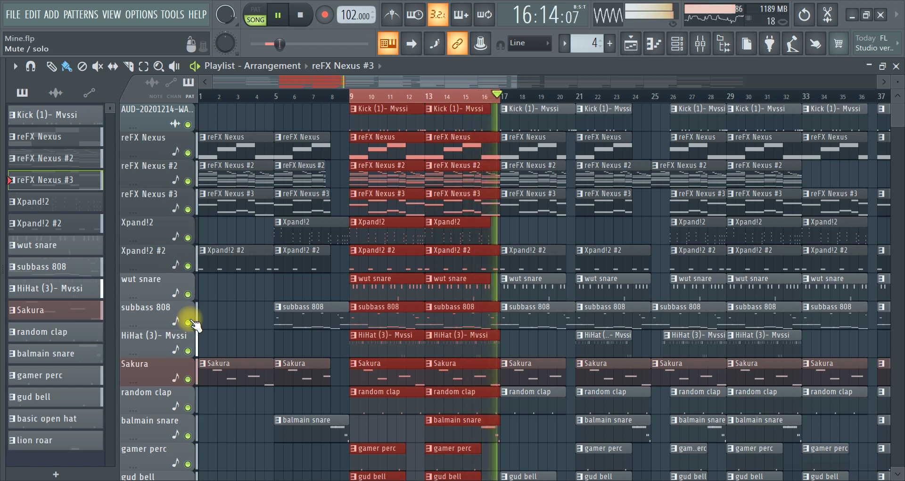
key(space)
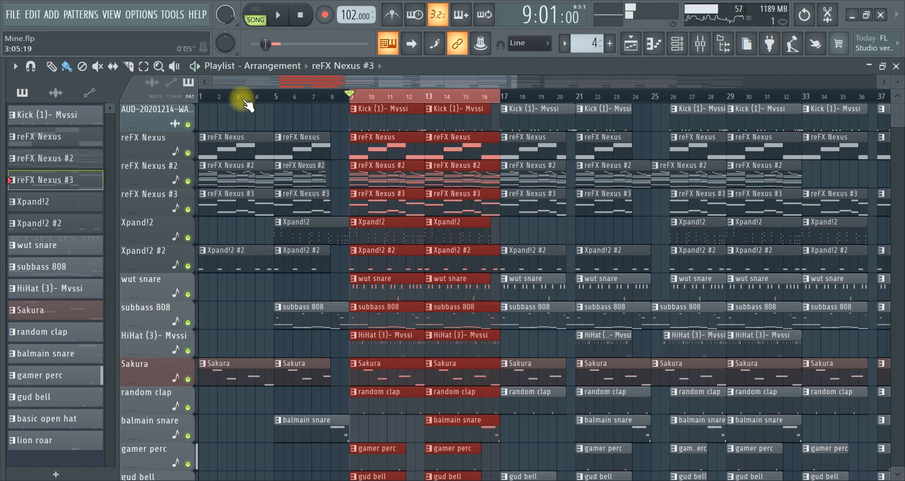
- Clear the bar 9–16 selection, place the playhead in bar 3 and select every clip in the arrangement
click(246, 99)
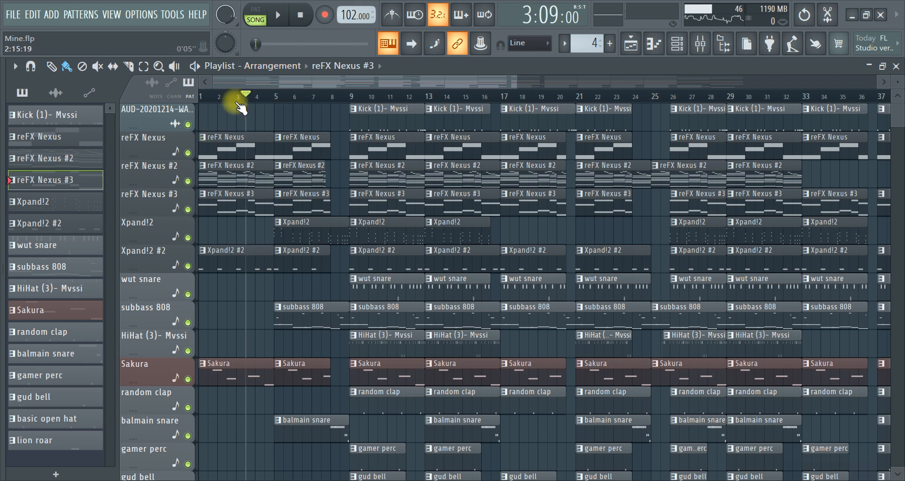
key(ctrl+a)
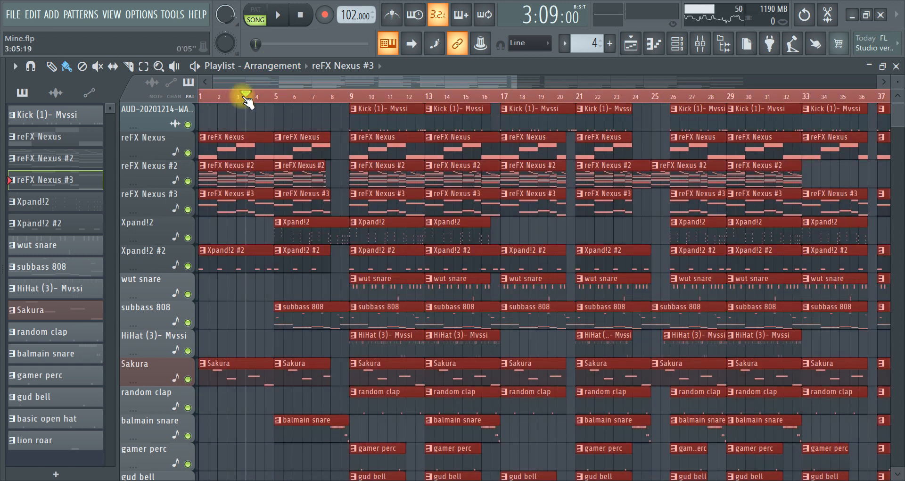
scroll(241, 96, down, 4)
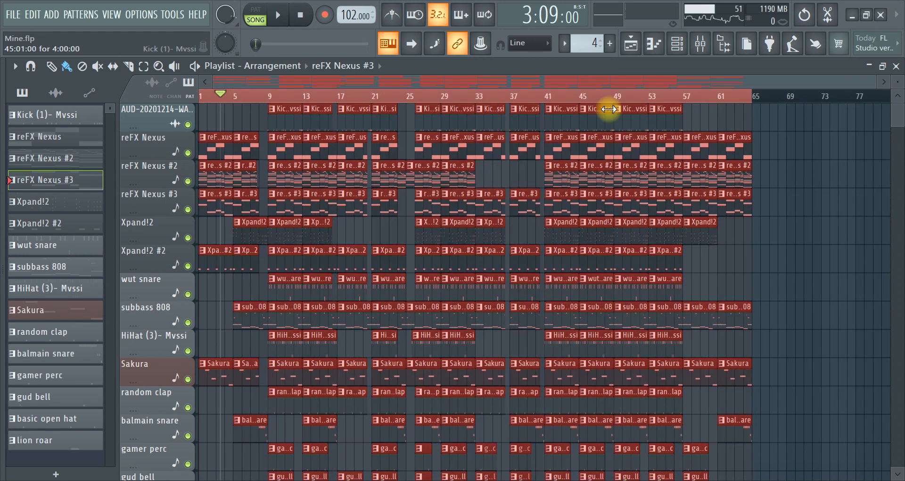
- Show the mixer and open the Fruity parametric EQ 2 on the Kick insert to examine its curve
click(700, 43)
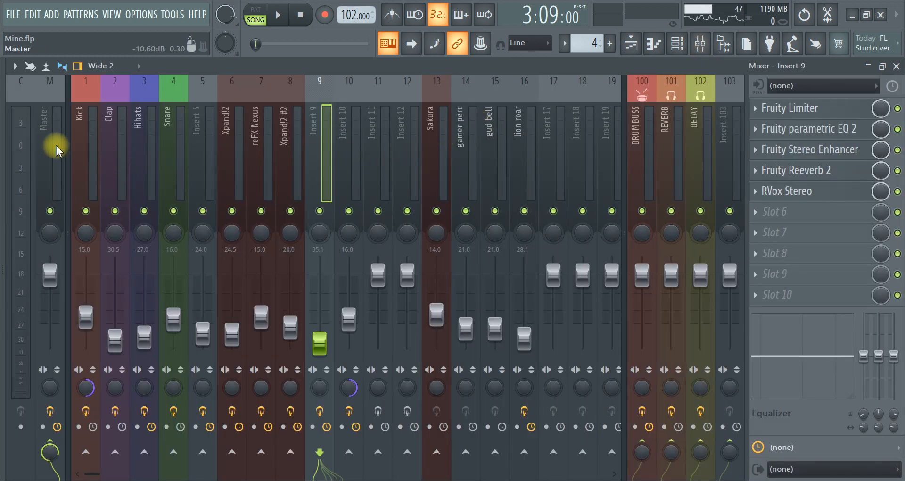
click(94, 146)
click(826, 108)
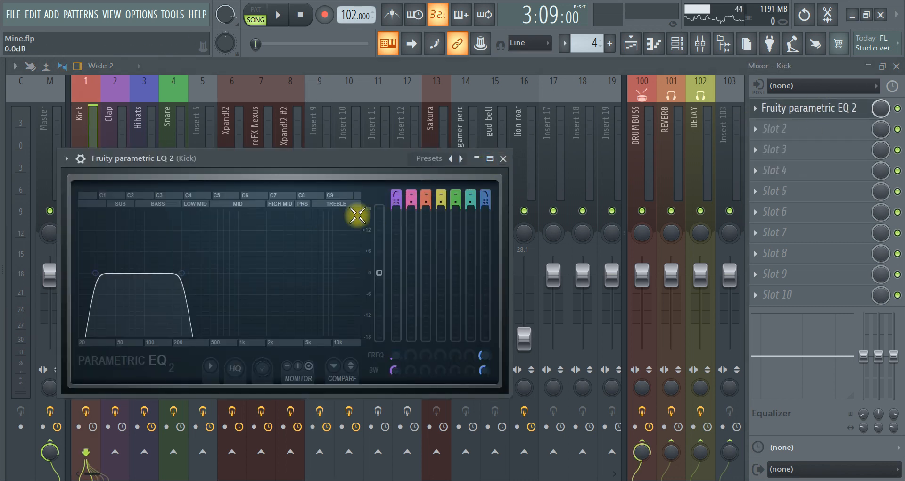
- Close the Kick equalizer, examine the effect chain on the DRUM BUSS insert and return to the playlist
click(504, 158)
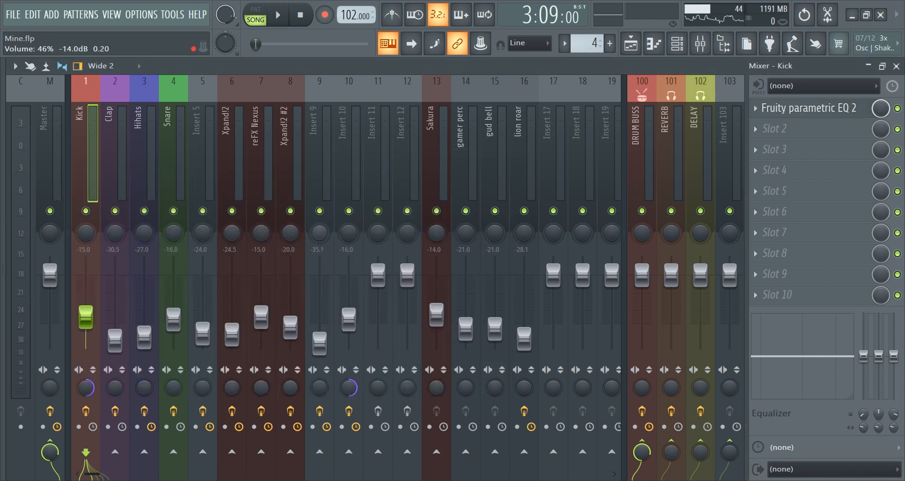
click(647, 139)
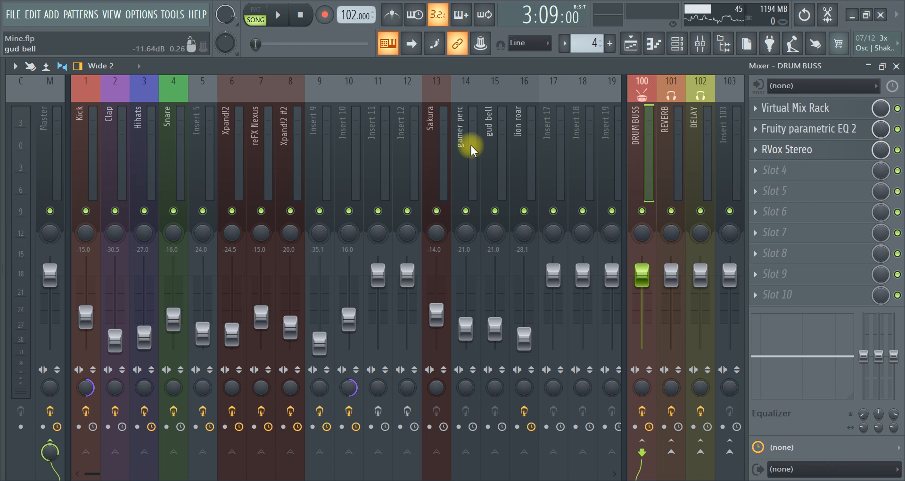
click(896, 66)
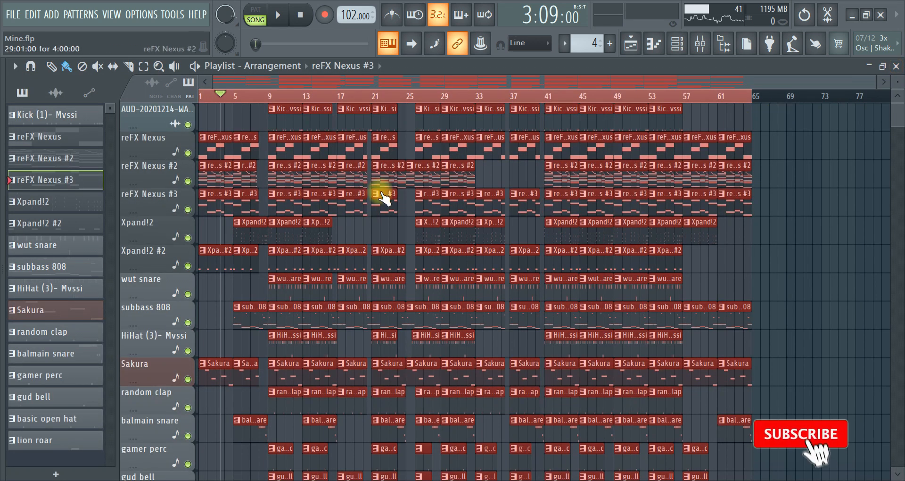
- Look over the arrangement from the top track down to lion roar and shrink the track height to fit all used tracks in view
scroll(324, 256, down, 3)
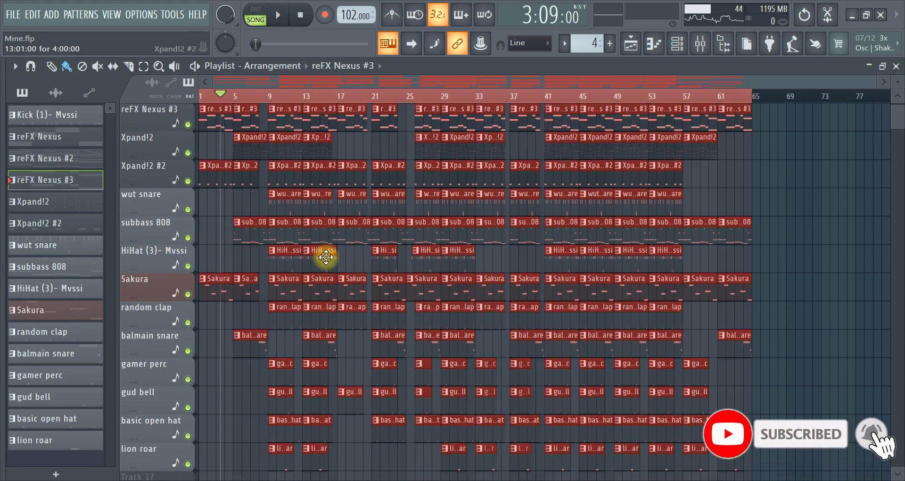
scroll(326, 257, down, 1)
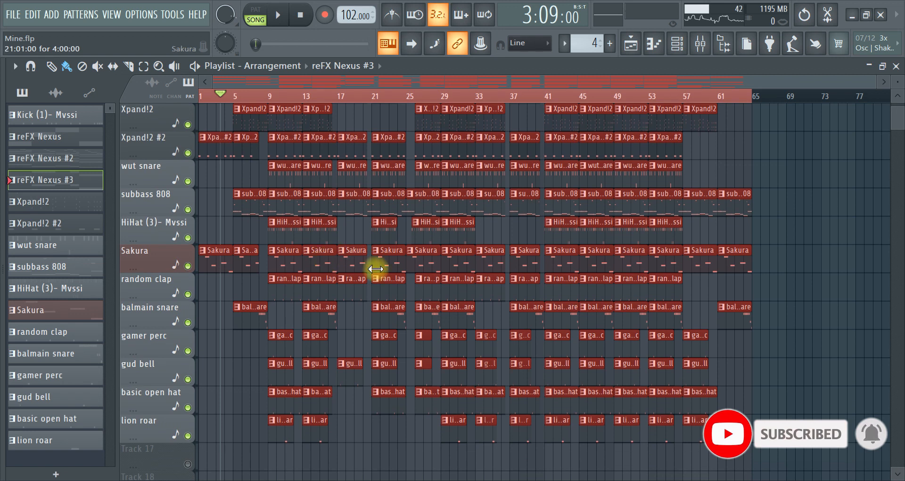
scroll(375, 268, up, 4)
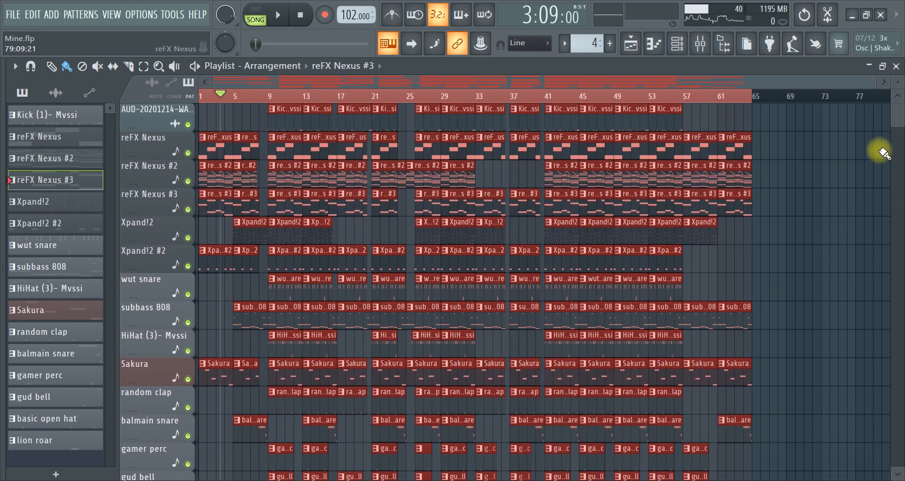
drag(898, 82, 898, 83)
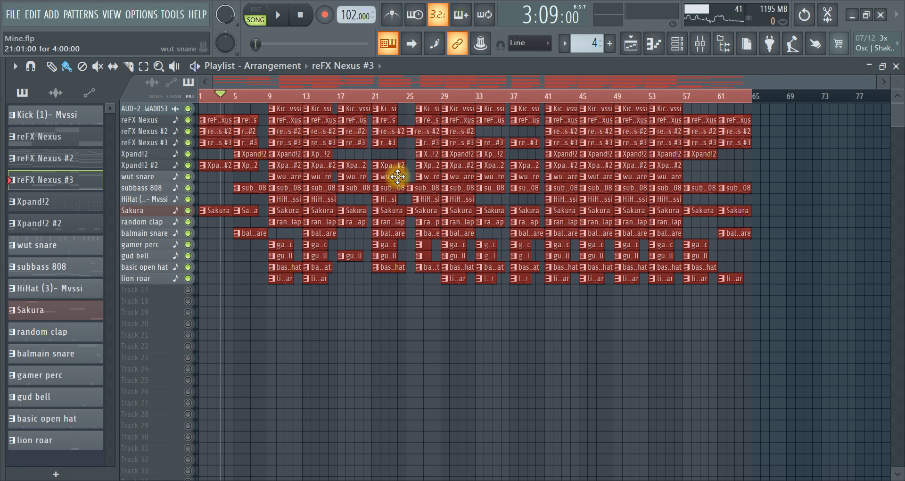
- Select the reFX Nexus #2 pattern and open the reFX Nexus #2 channel's notes in the piano roll
click(92, 159)
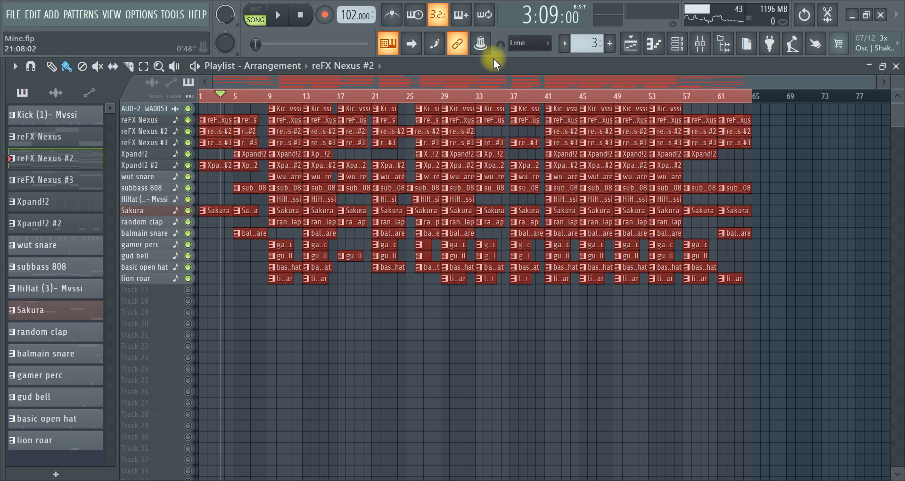
click(654, 44)
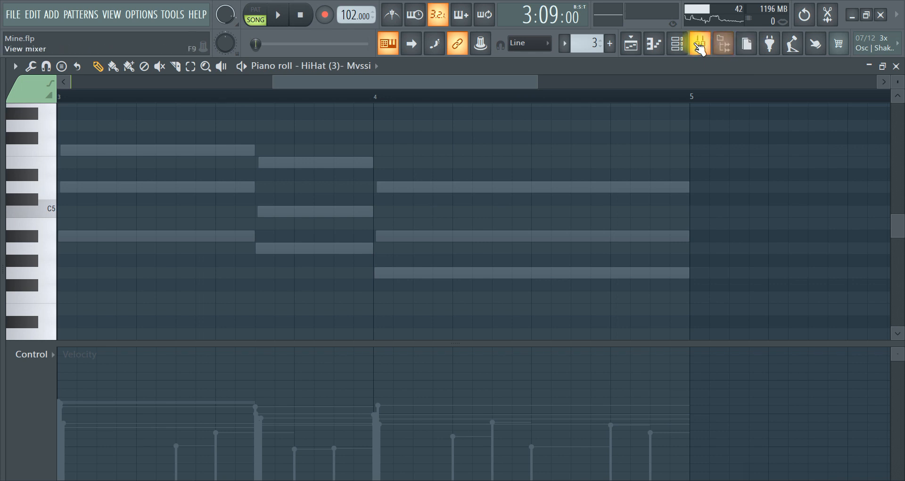
click(677, 44)
click(348, 192)
right_click(352, 191)
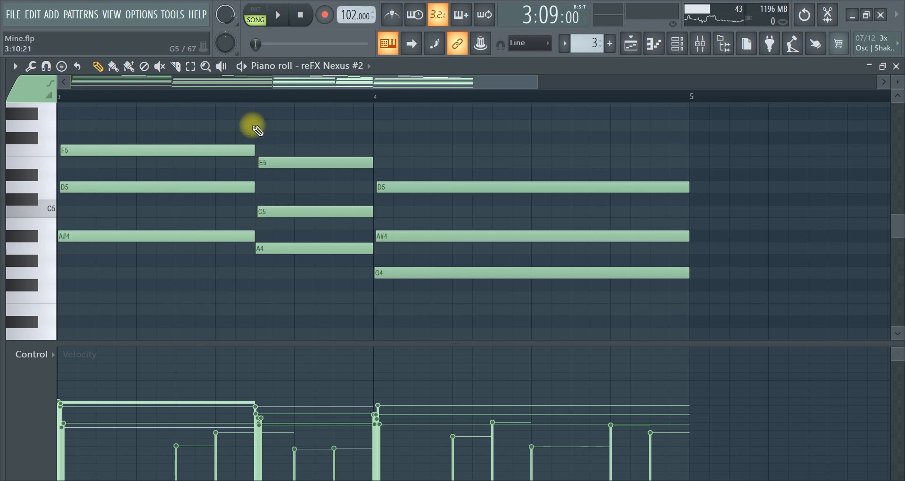
- Examine the full four-bar reFX Nexus #2 part from its high melody notes to its bass notes, and return to the playlist
scroll(257, 97, down, 5)
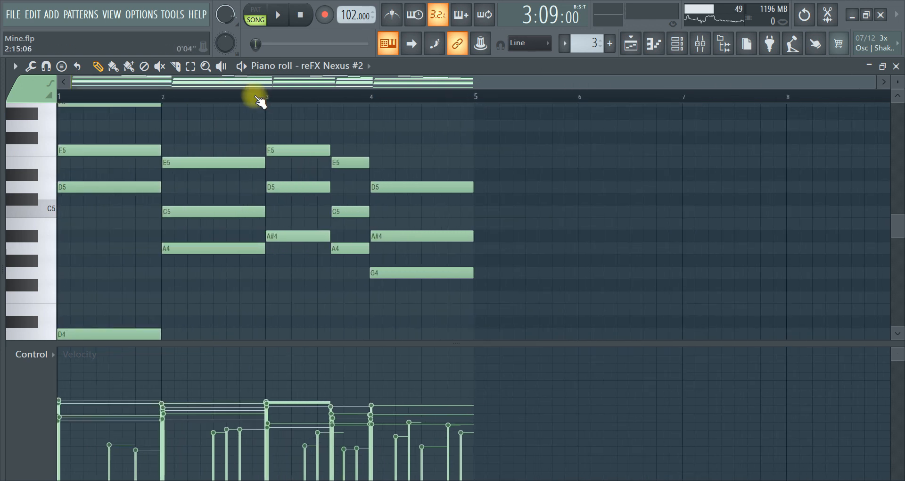
scroll(231, 161, up, 6)
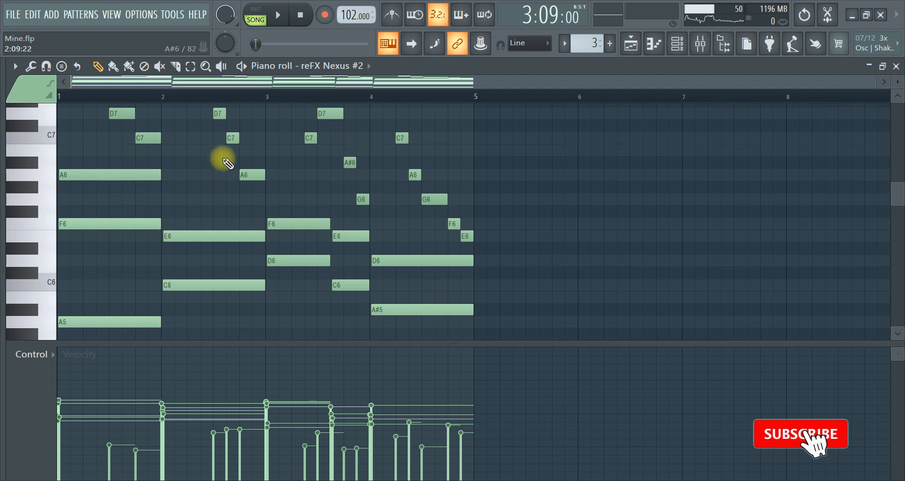
scroll(269, 176, up, 4)
scroll(253, 262, down, 2)
scroll(191, 246, down, 4)
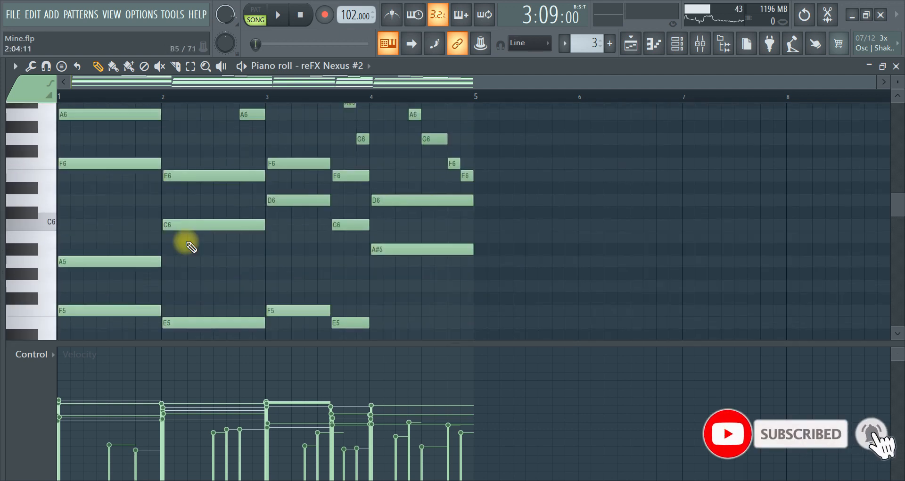
scroll(191, 247, down, 9)
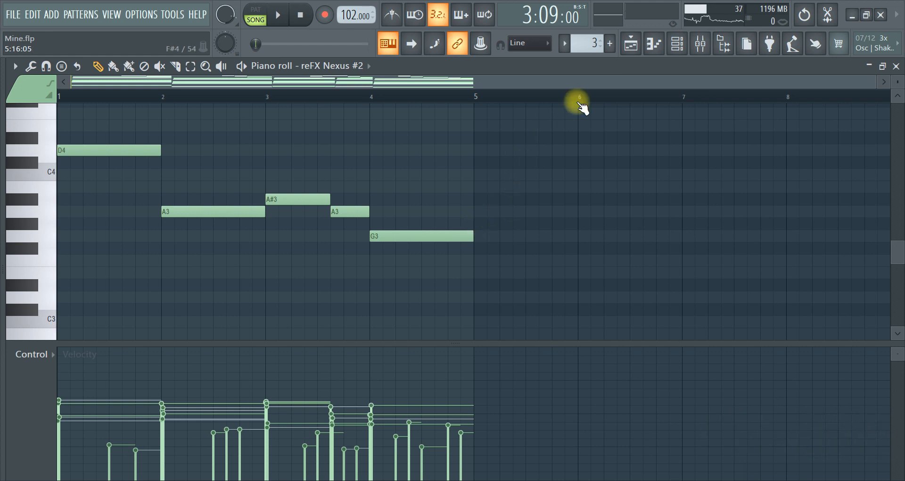
click(631, 43)
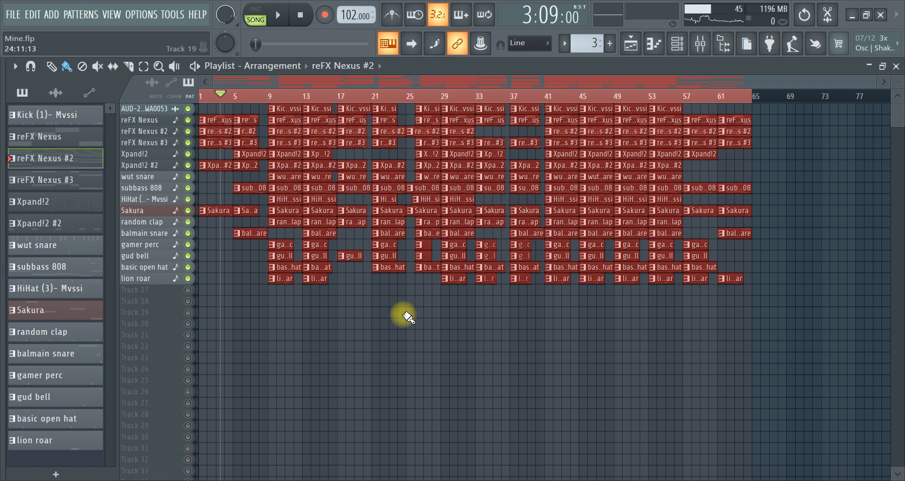